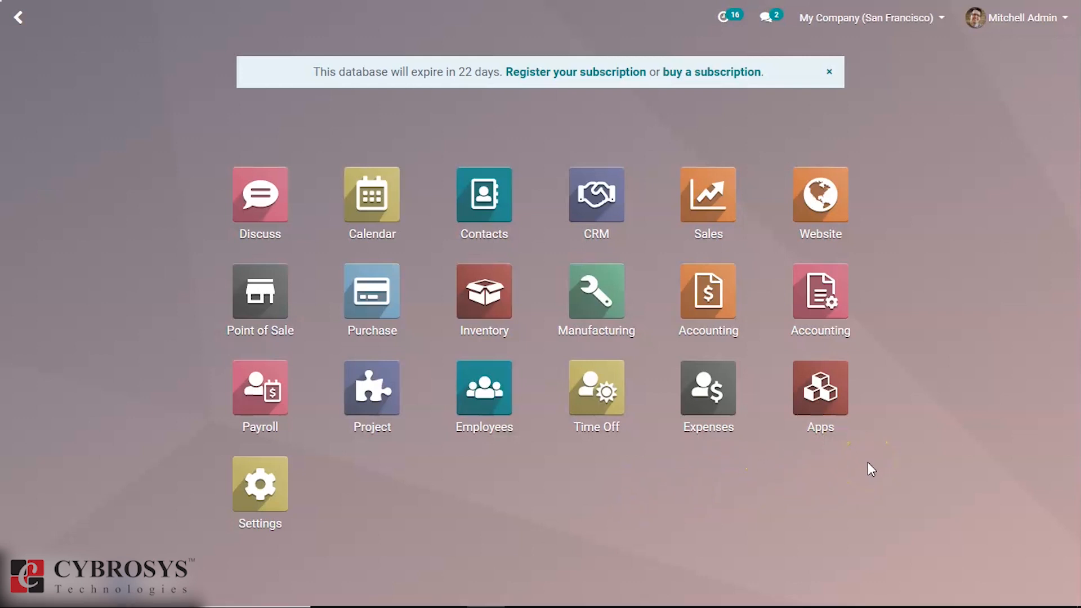
- Search all modules for "sales incentives" without the default Apps filter, then clear the search
{"action": "left_click", "coordinate": [811, 399]}
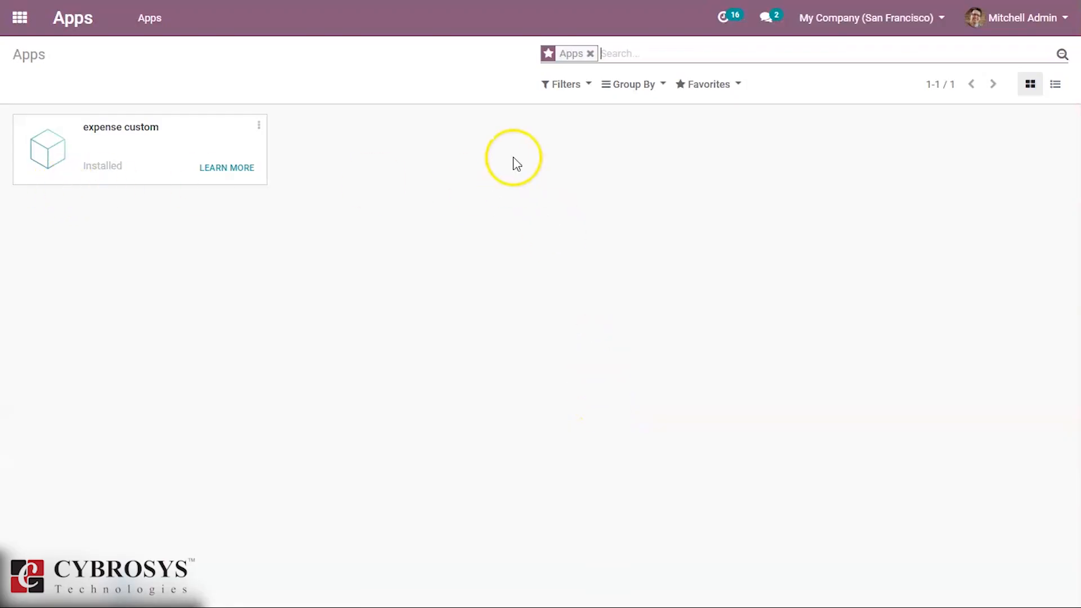
{"action": "left_click", "coordinate": [590, 54]}
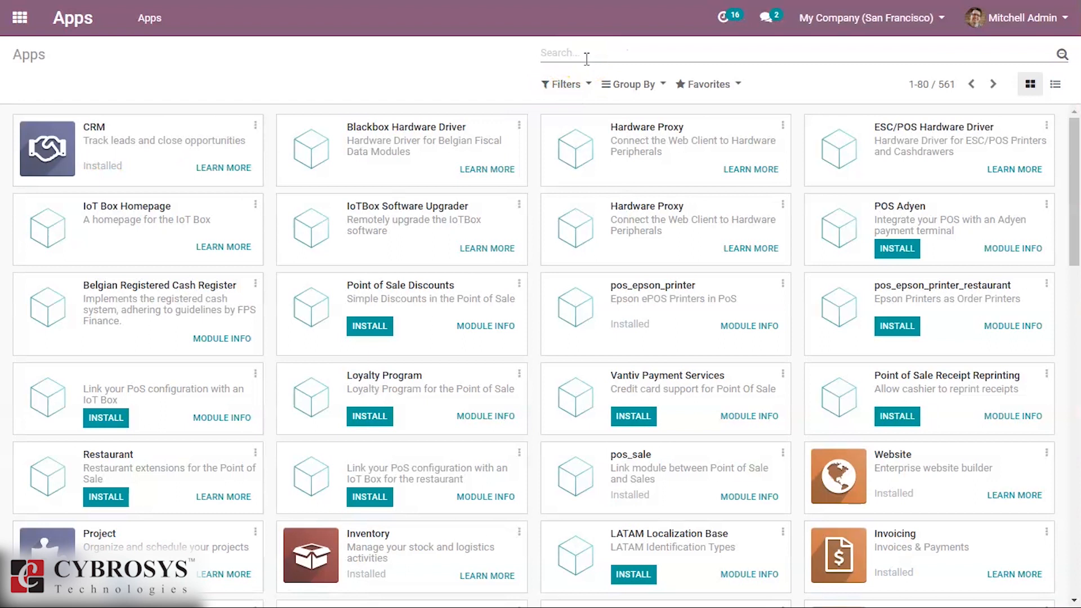
{"action": "type", "text": "sales incenti"}
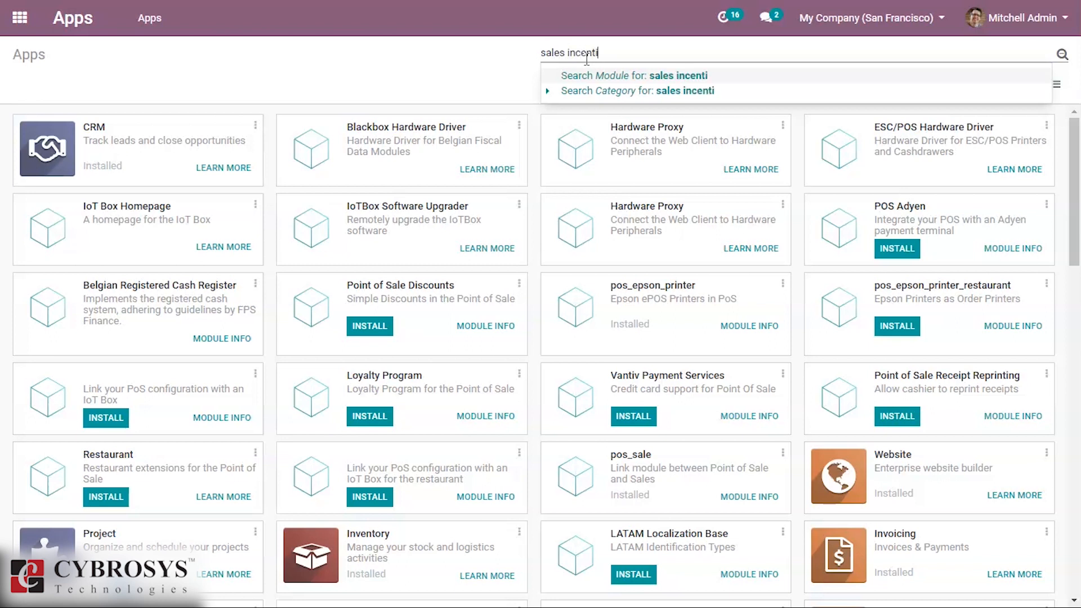
{"action": "type", "text": "ves"}
{"action": "key", "text": "Return"}
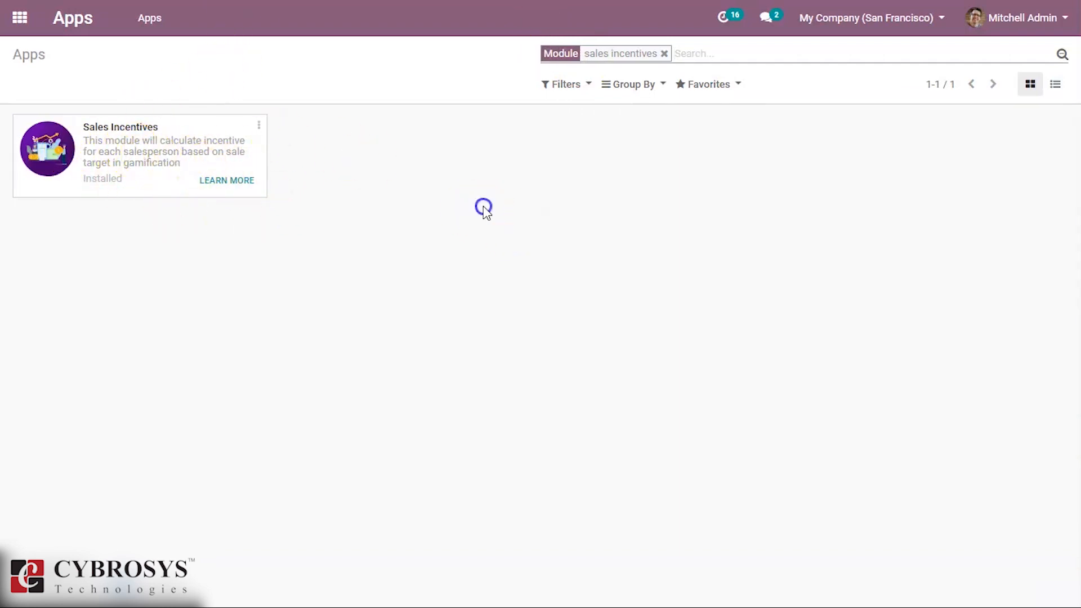
{"action": "left_click", "coordinate": [665, 54]}
- Create a new challenge in CRM named "lead creation challenge"
{"action": "left_click", "coordinate": [20, 18]}
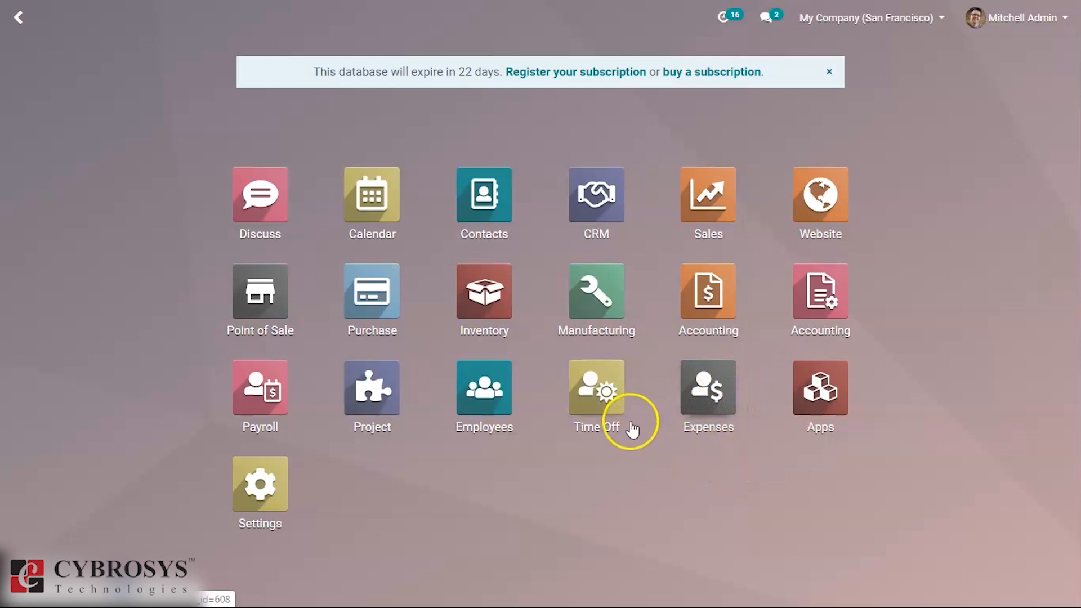
{"action": "left_click", "coordinate": [597, 226]}
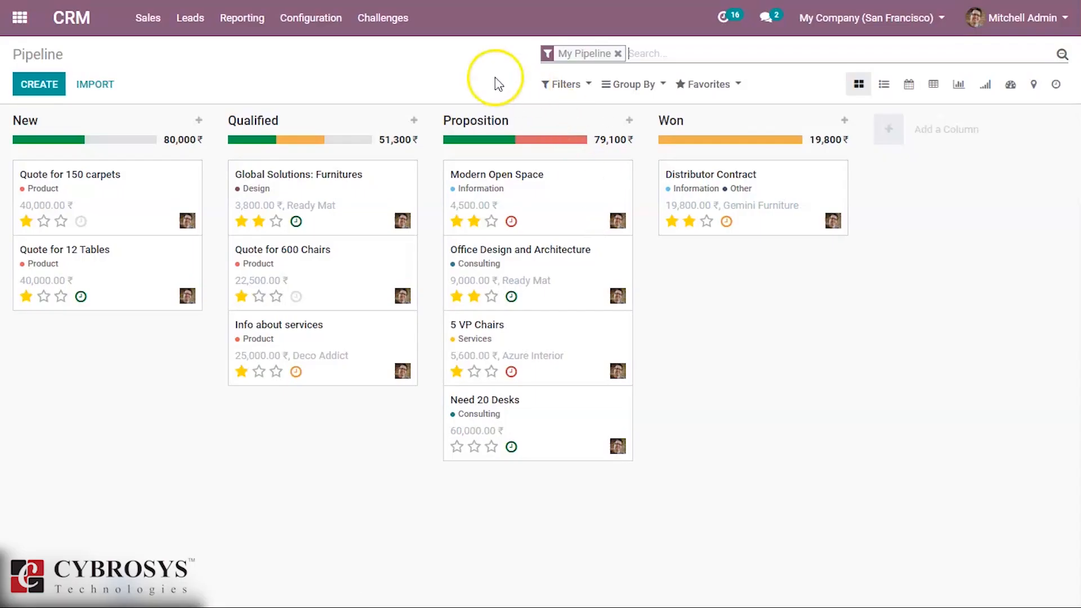
{"action": "left_click", "coordinate": [384, 27]}
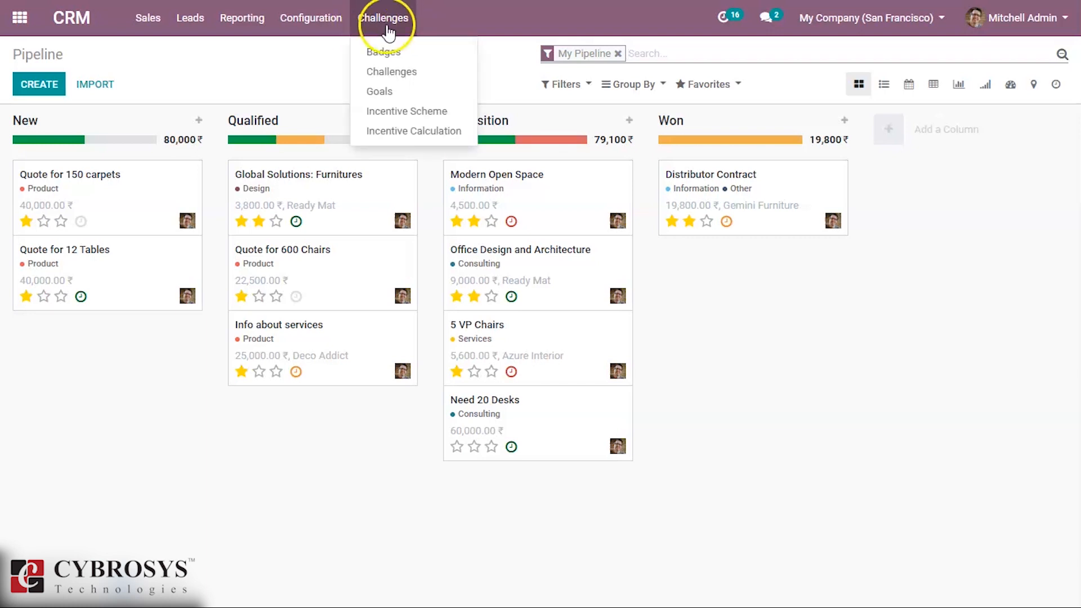
{"action": "left_click", "coordinate": [431, 73]}
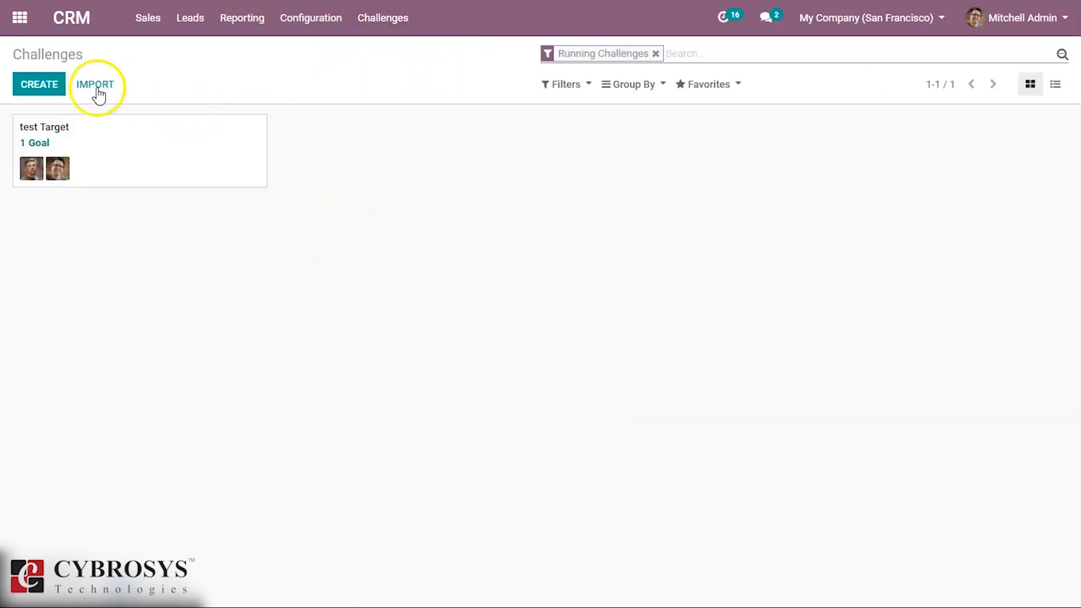
{"action": "left_click", "coordinate": [51, 90]}
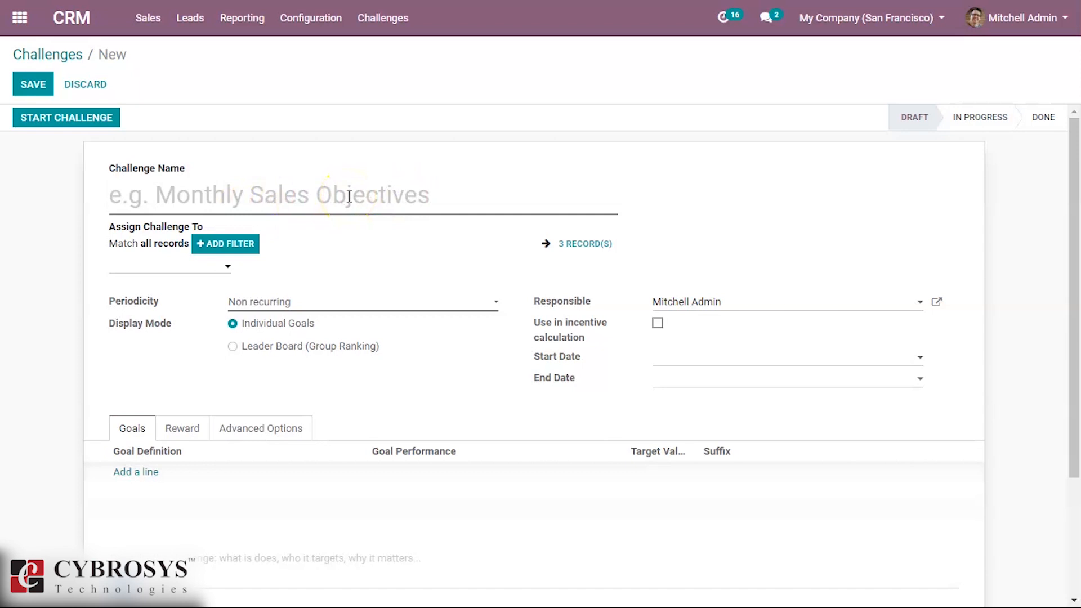
{"action": "type", "text": "I"}
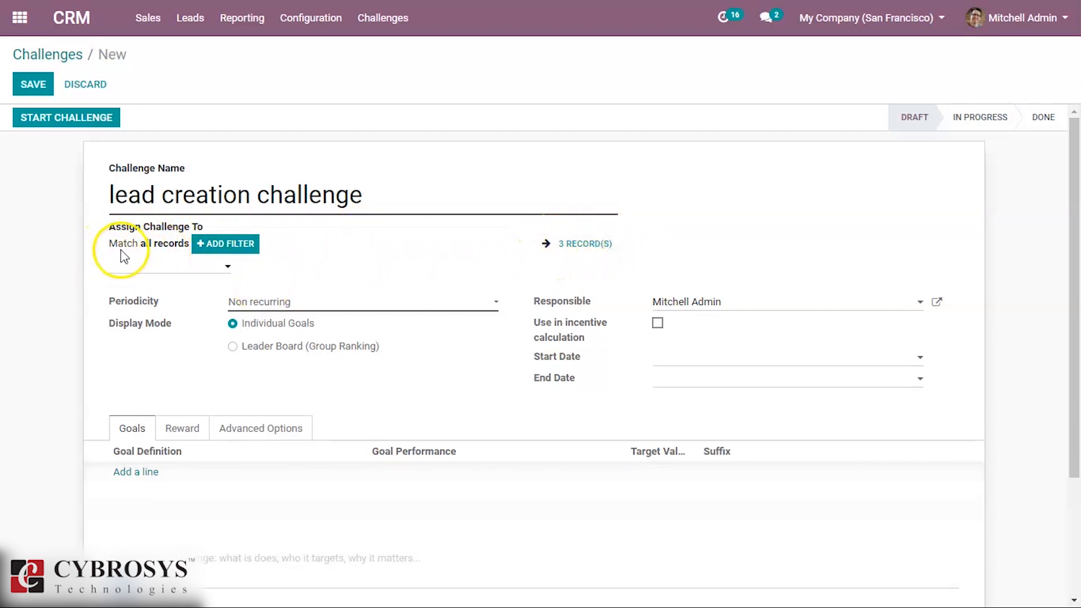
- Review the user records the challenge is assigned to and add an assignment filter rule on the Groups field
{"action": "left_click", "coordinate": [572, 250]}
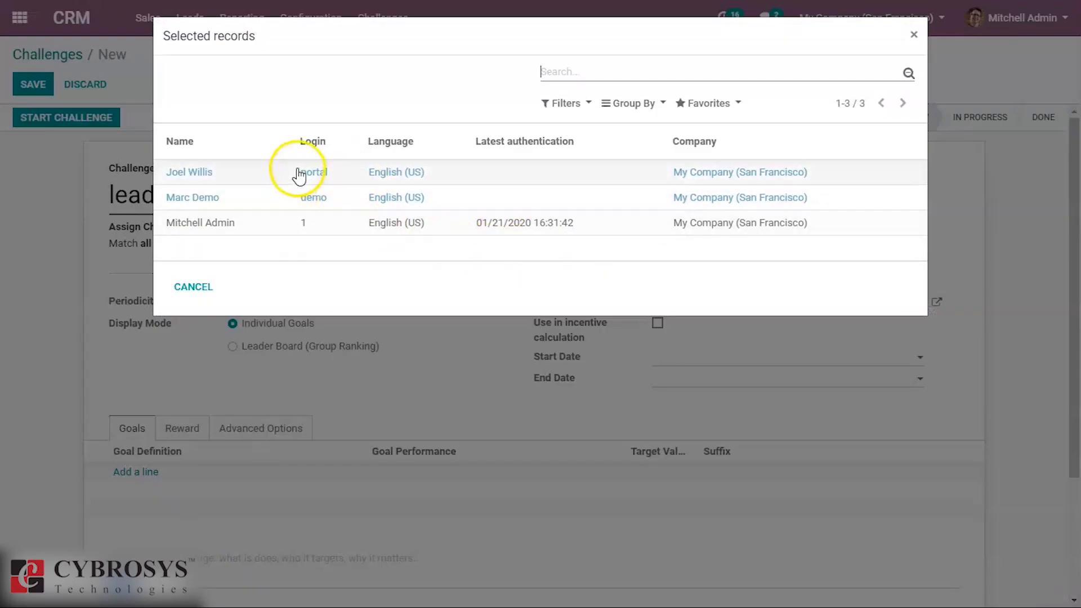
{"action": "left_click", "coordinate": [914, 35]}
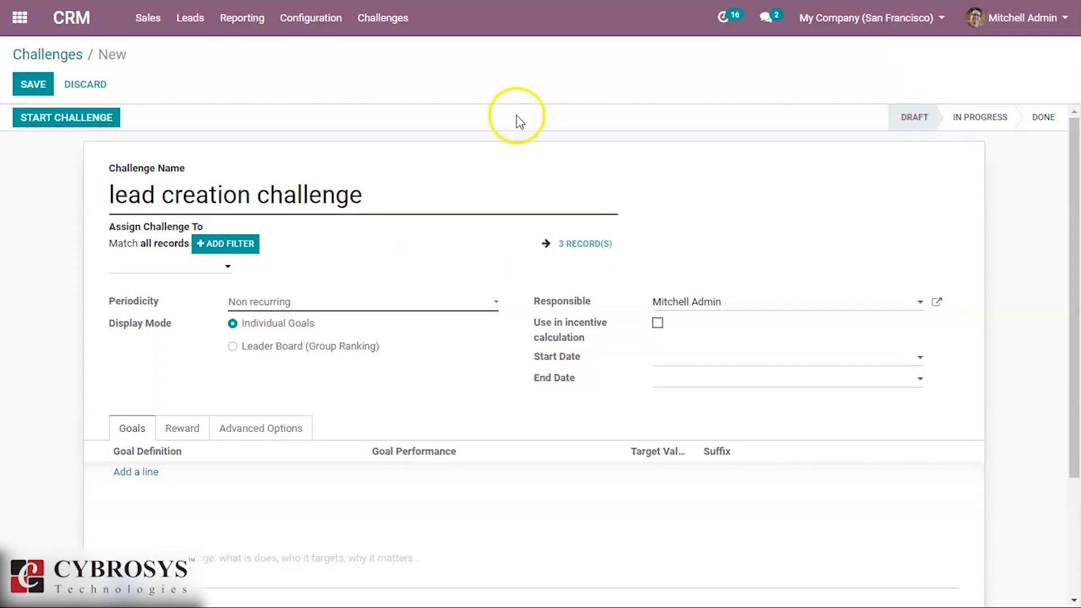
{"action": "left_click", "coordinate": [221, 247]}
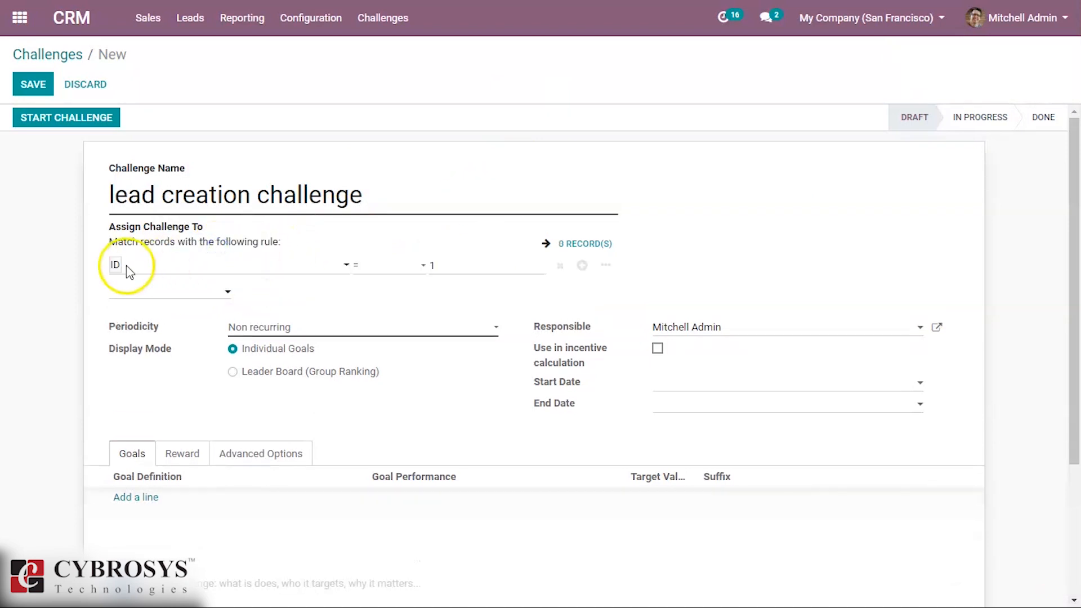
{"action": "left_click", "coordinate": [129, 270]}
{"action": "left_click", "coordinate": [151, 311]}
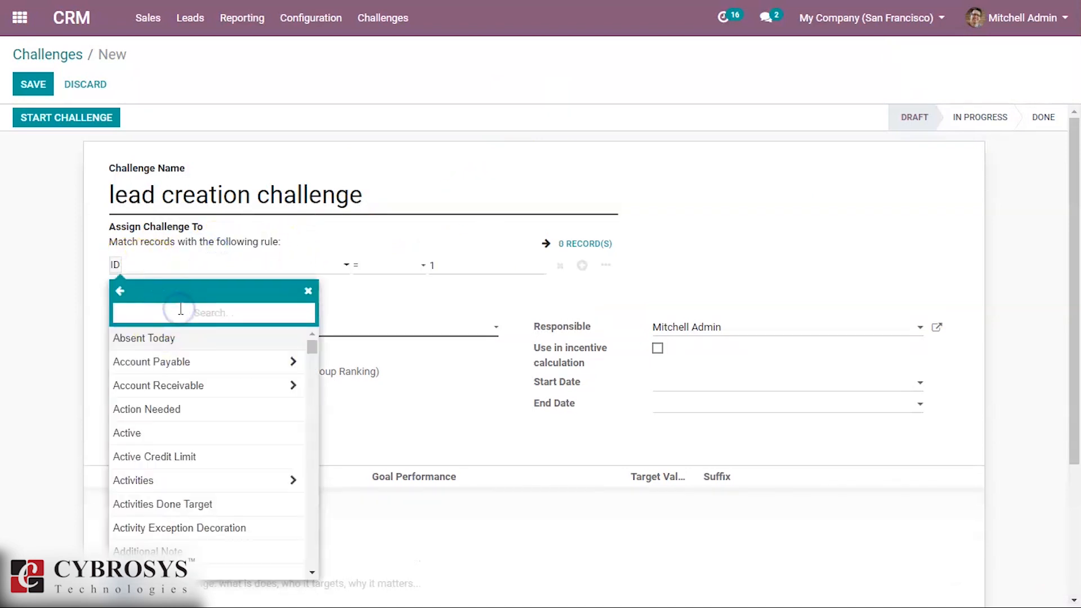
{"action": "type", "text": "g"}
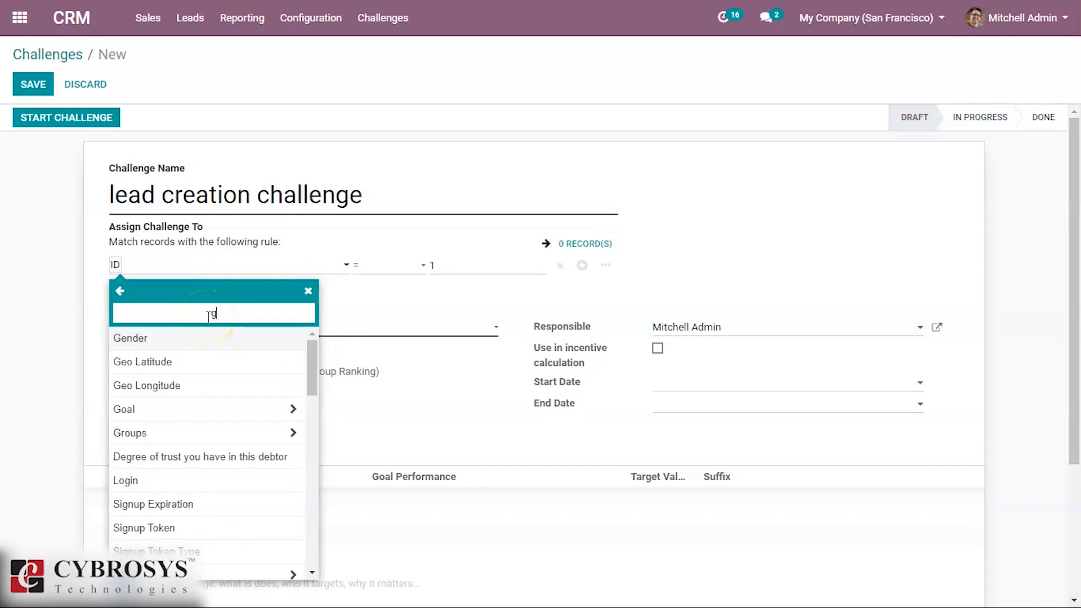
{"action": "type", "text": "roup"}
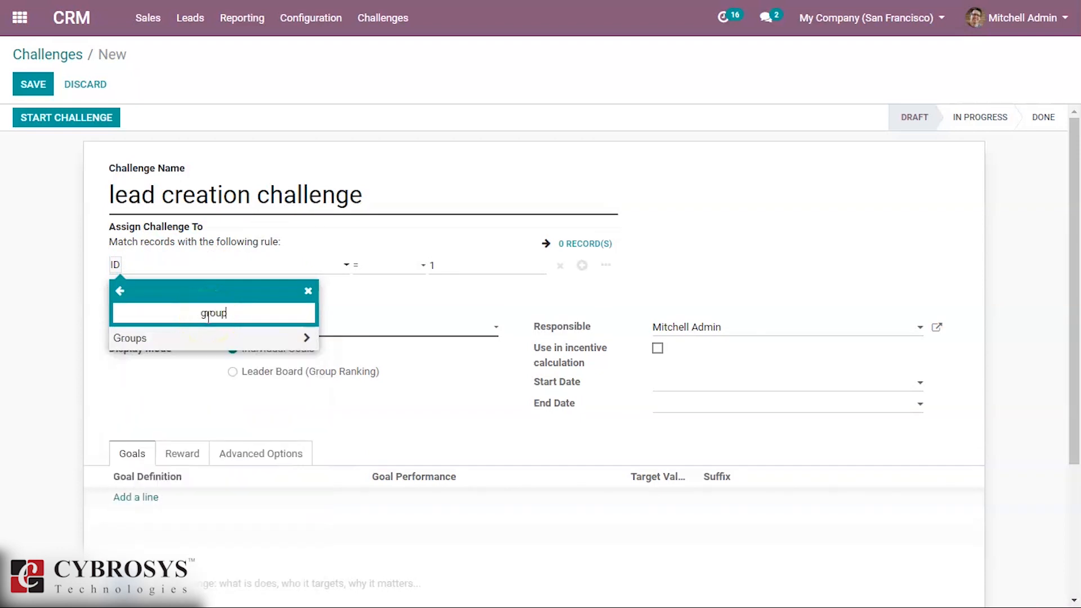
{"action": "left_click", "coordinate": [224, 339]}
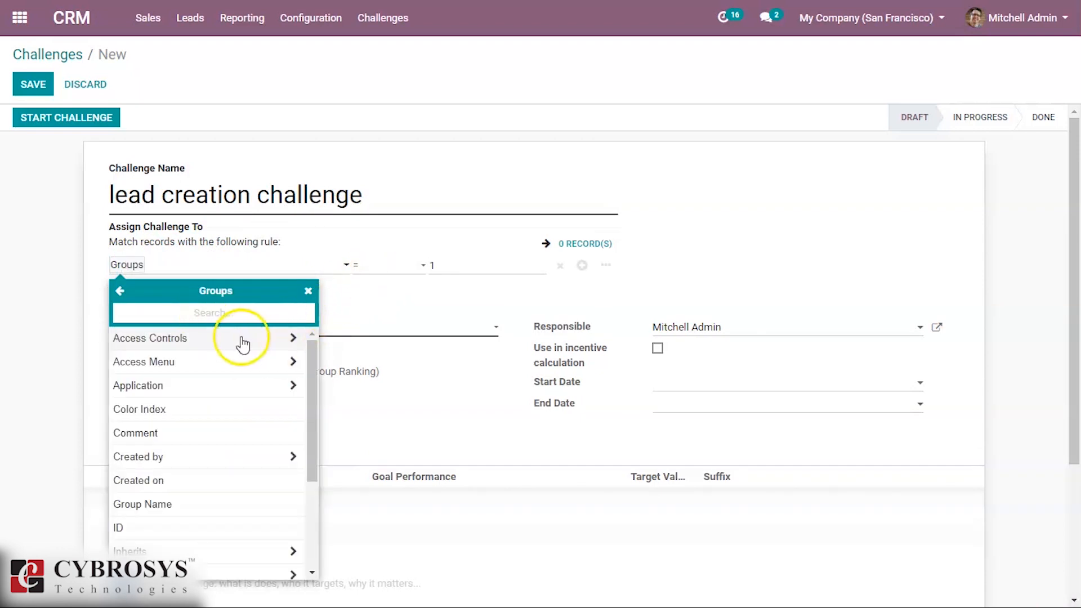
- Set the Groups rule's operator to contains and review the user records it matches
{"action": "left_click", "coordinate": [386, 270]}
{"action": "left_click", "coordinate": [390, 266]}
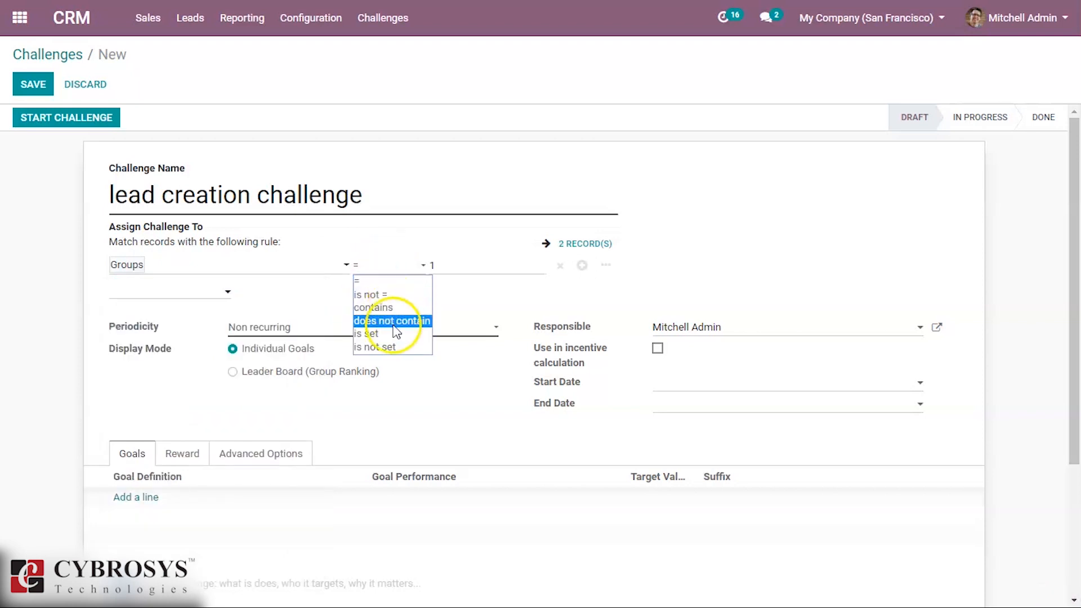
{"action": "left_click", "coordinate": [391, 308]}
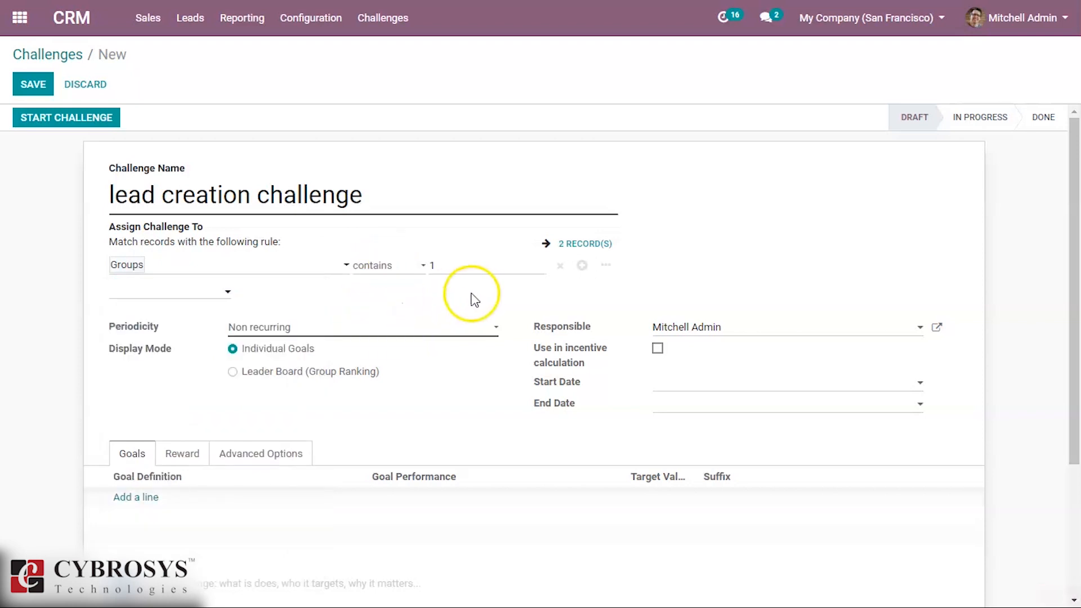
{"action": "left_click", "coordinate": [578, 251]}
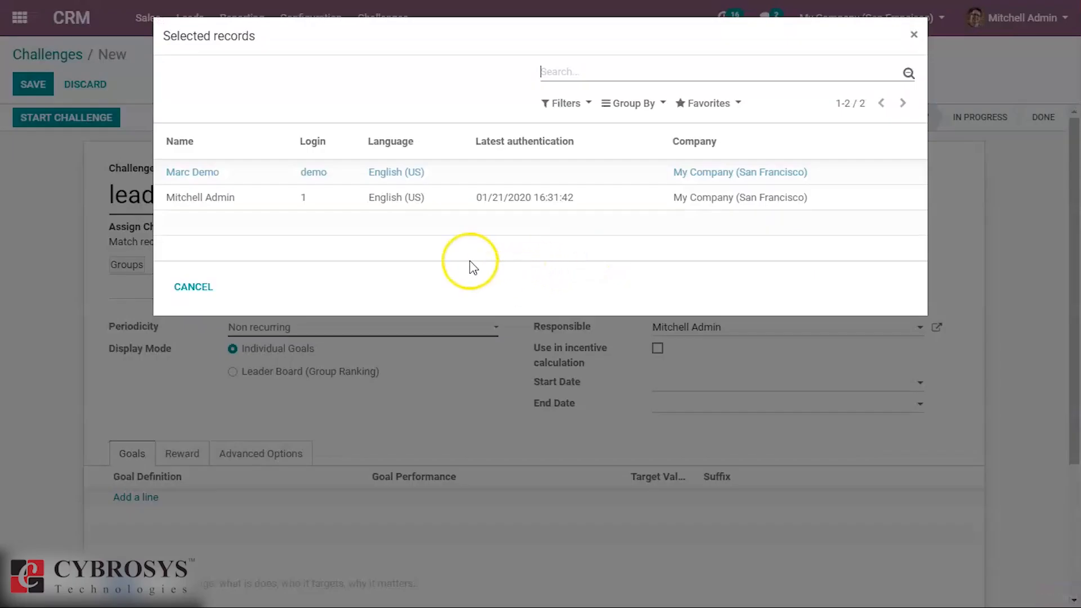
{"action": "left_click", "coordinate": [913, 35]}
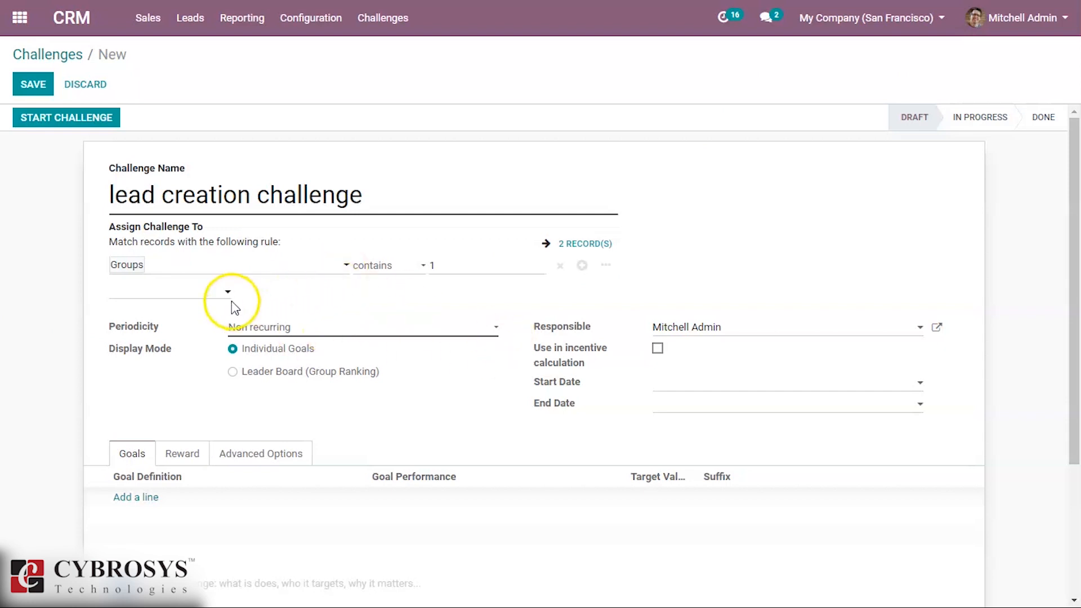
- Add the demo user and the administrator as the challenge's assigned users
{"action": "left_click", "coordinate": [150, 290]}
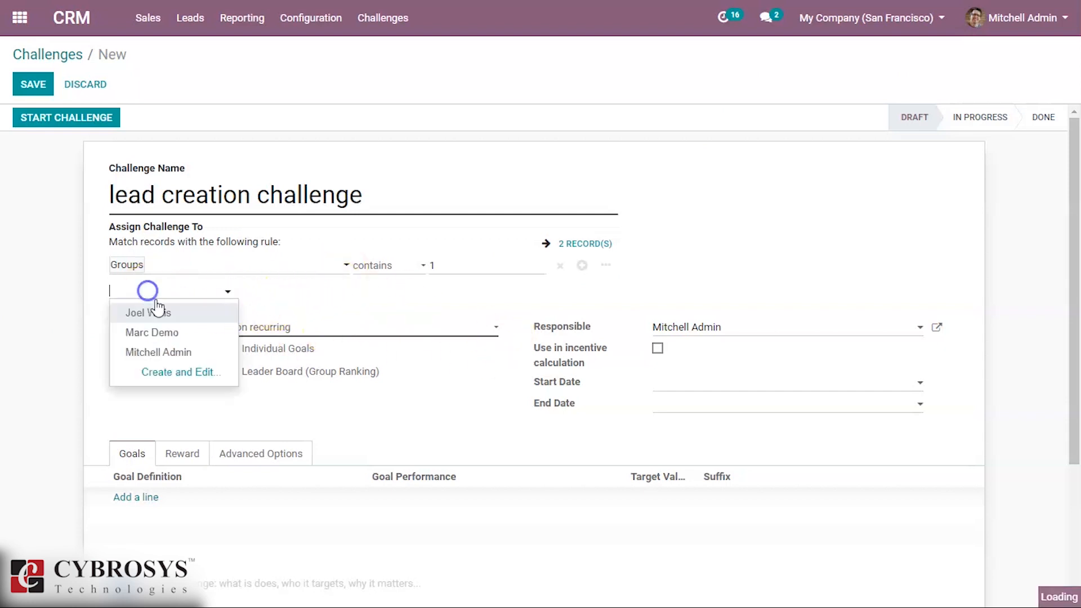
{"action": "left_click", "coordinate": [160, 331]}
{"action": "left_click", "coordinate": [182, 292]}
{"action": "left_click", "coordinate": [218, 333]}
- Set the challenge's periodicity to Monthly and enable its use in incentive calculation
{"action": "left_click", "coordinate": [331, 329]}
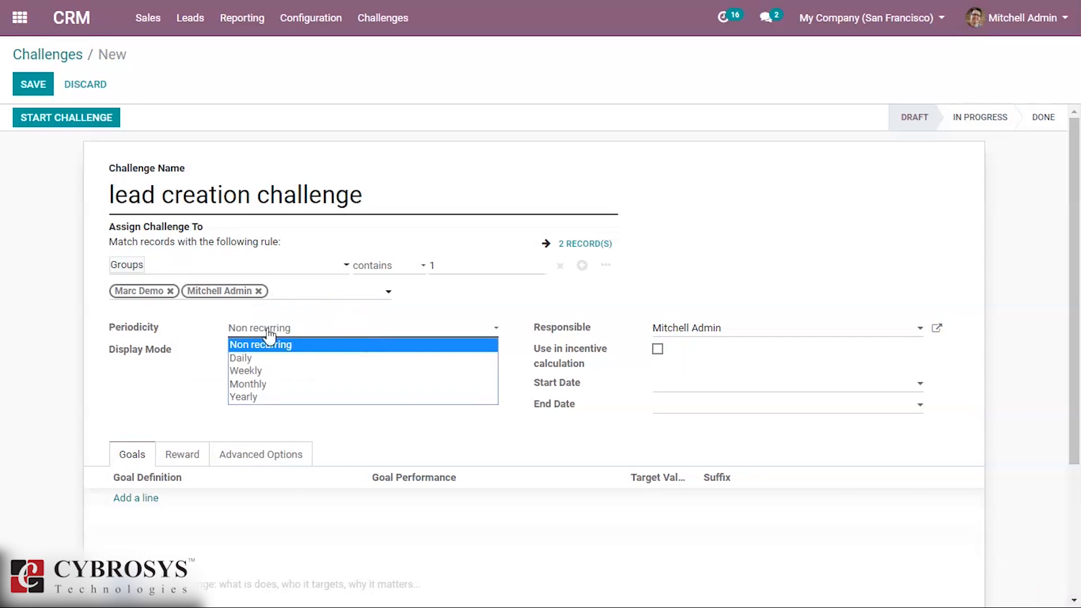
{"action": "left_click", "coordinate": [540, 296]}
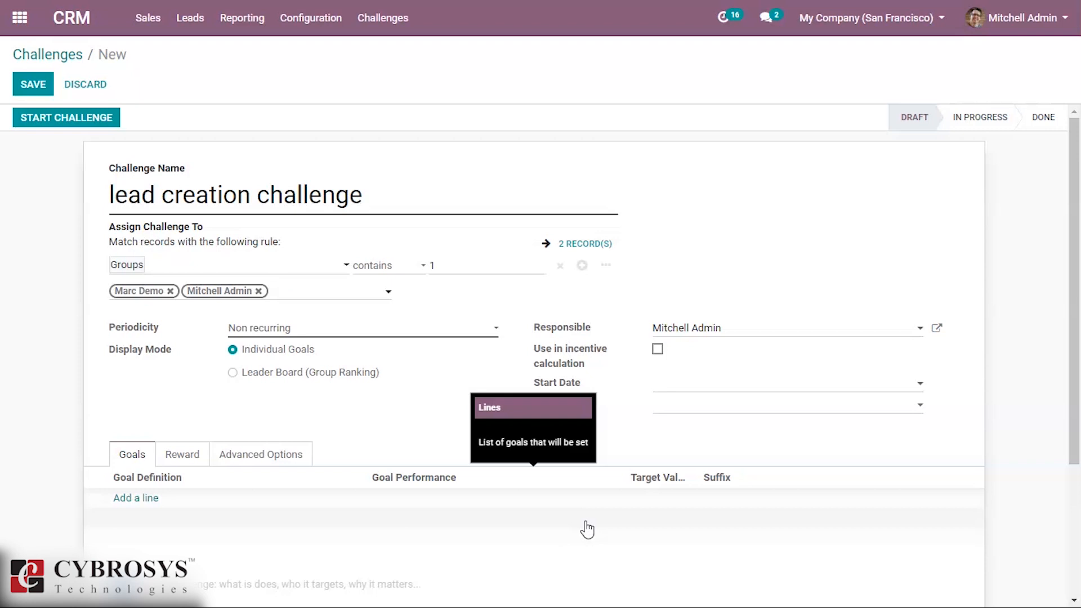
{"action": "left_click", "coordinate": [362, 327]}
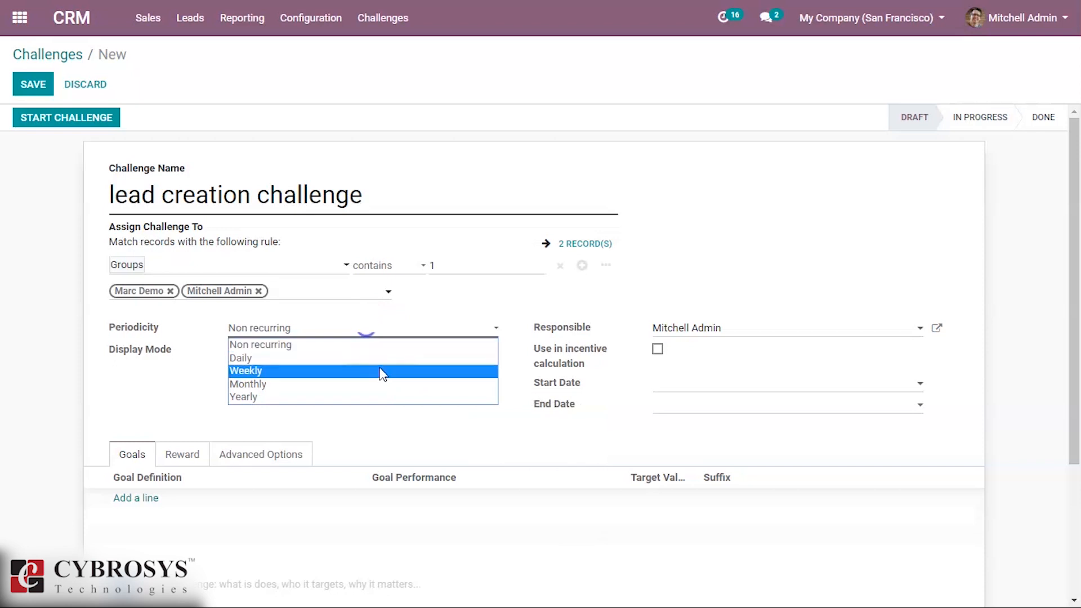
{"action": "left_click", "coordinate": [286, 386]}
{"action": "left_click", "coordinate": [184, 377]}
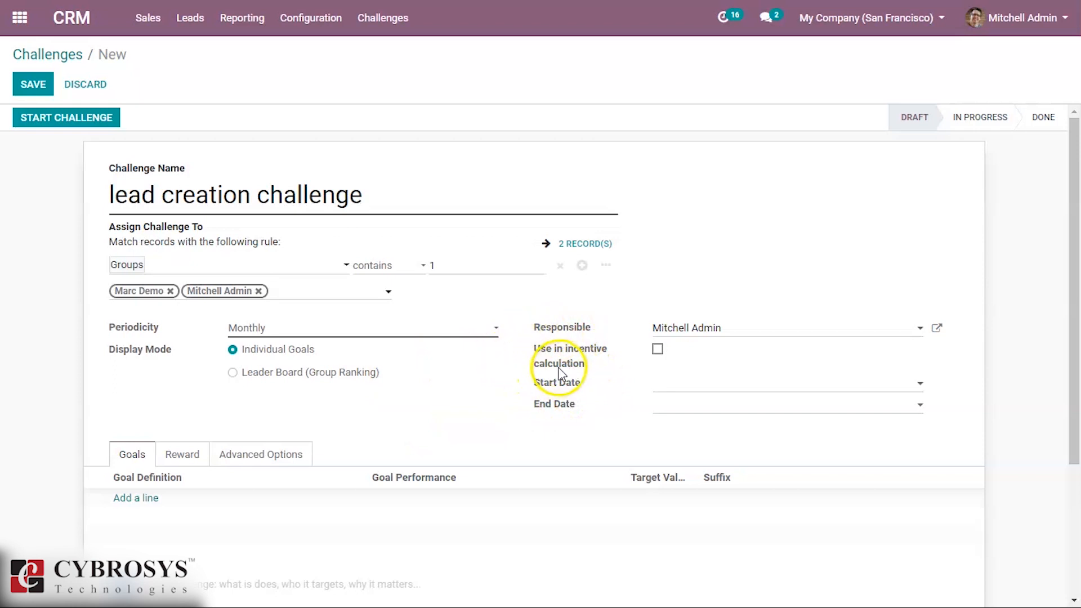
{"action": "left_click", "coordinate": [658, 349]}
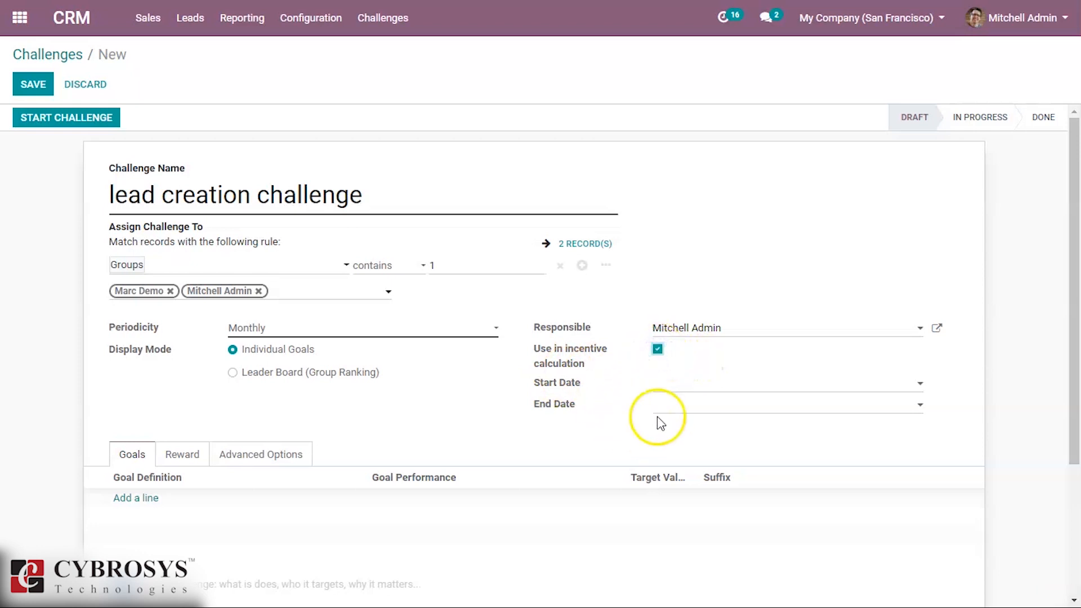
{"action": "double_click", "coordinate": [619, 514]}
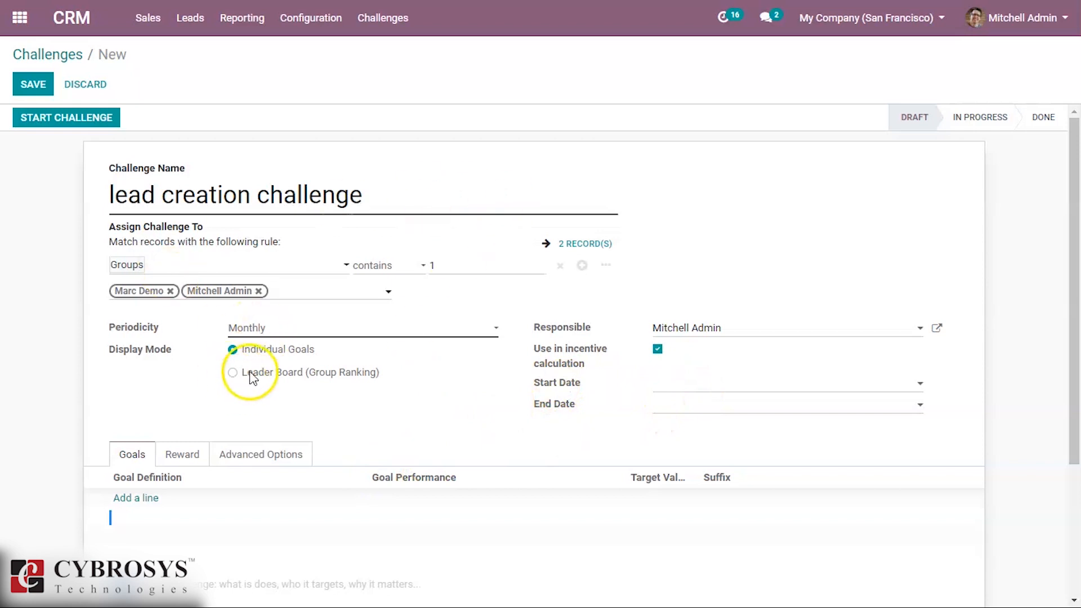
- Add a goal line with the New Leads definition and a target value of 20
{"action": "scroll", "coordinate": [265, 422], "scroll_direction": "down", "scroll_amount": 2}
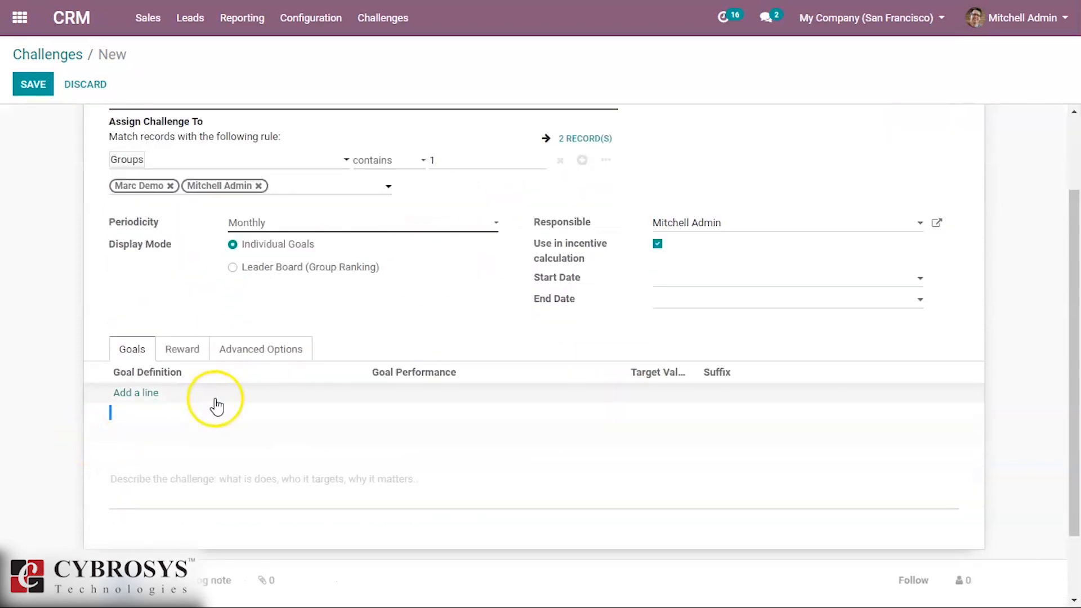
{"action": "left_click", "coordinate": [124, 394]}
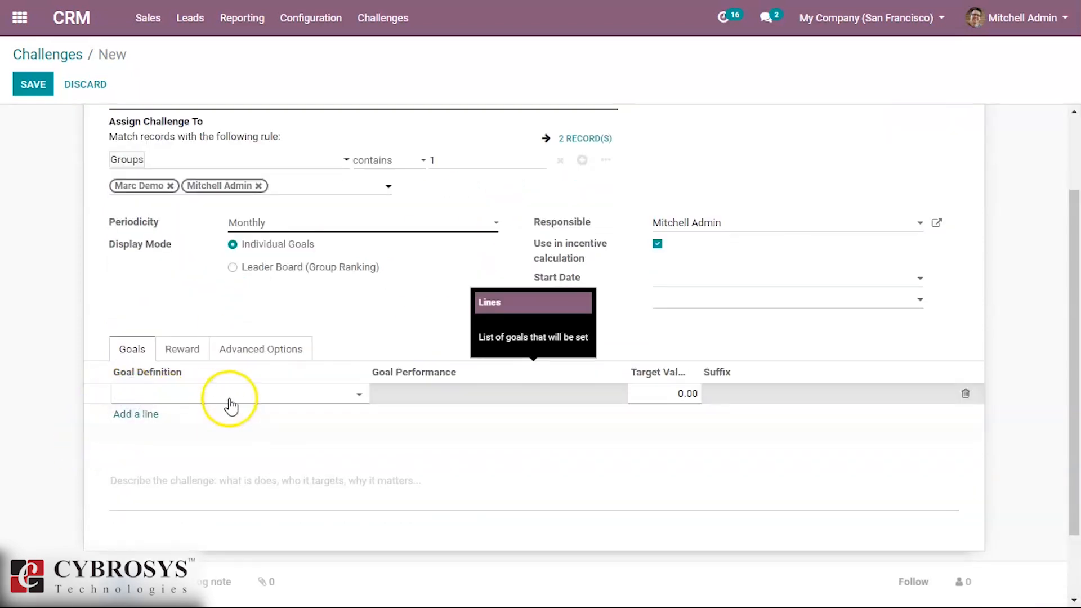
{"action": "left_click", "coordinate": [258, 394]}
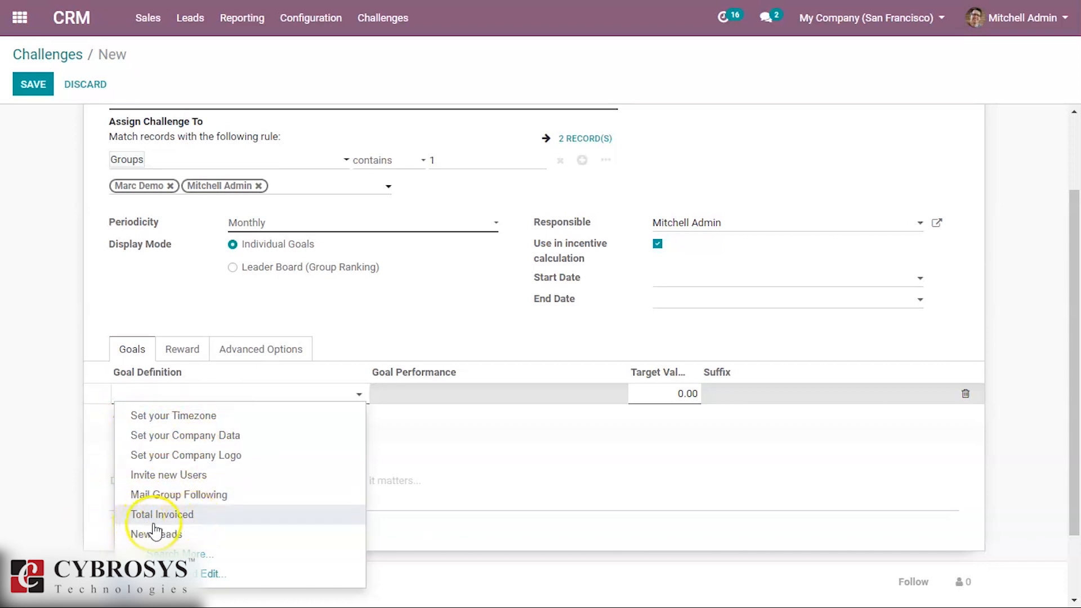
{"action": "left_click", "coordinate": [204, 535]}
{"action": "scroll", "coordinate": [480, 354], "scroll_direction": "up", "scroll_amount": 2}
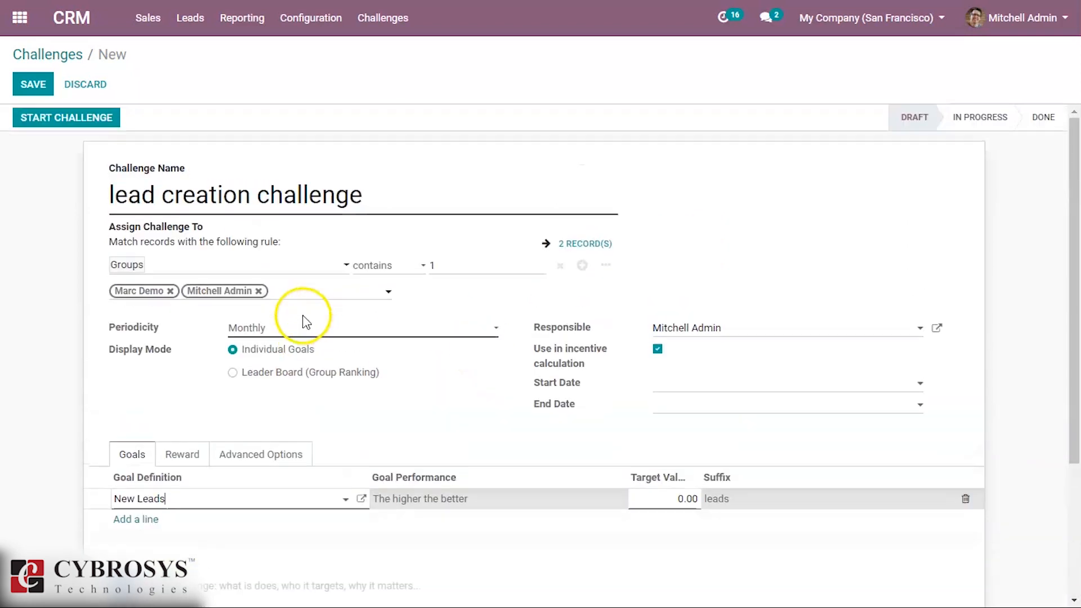
{"action": "scroll", "coordinate": [542, 403], "scroll_direction": "down", "scroll_amount": 2}
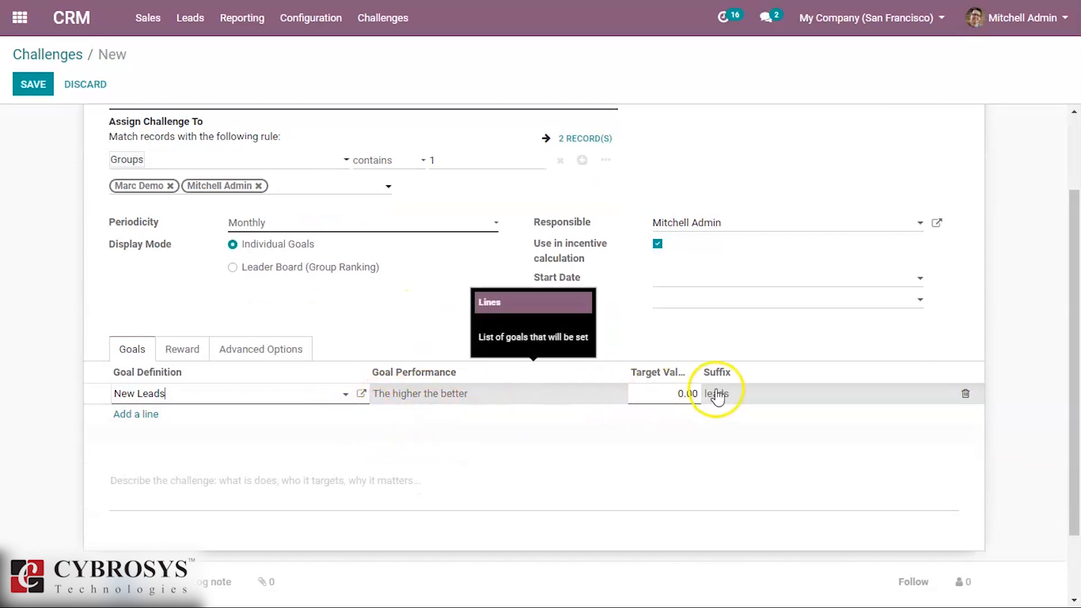
{"action": "left_click", "coordinate": [655, 393]}
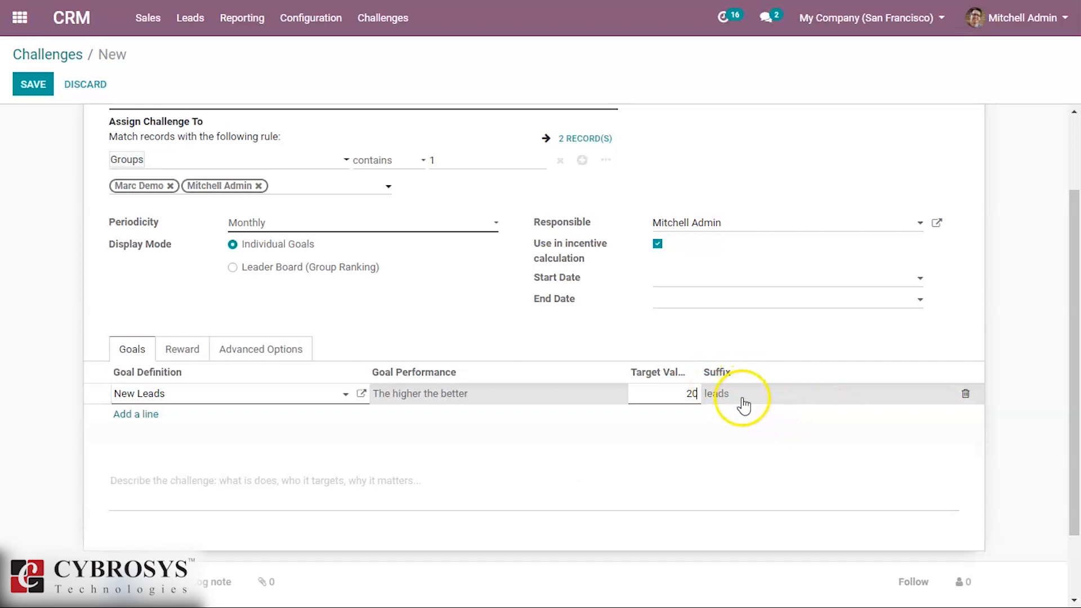
{"action": "left_click", "coordinate": [231, 394]}
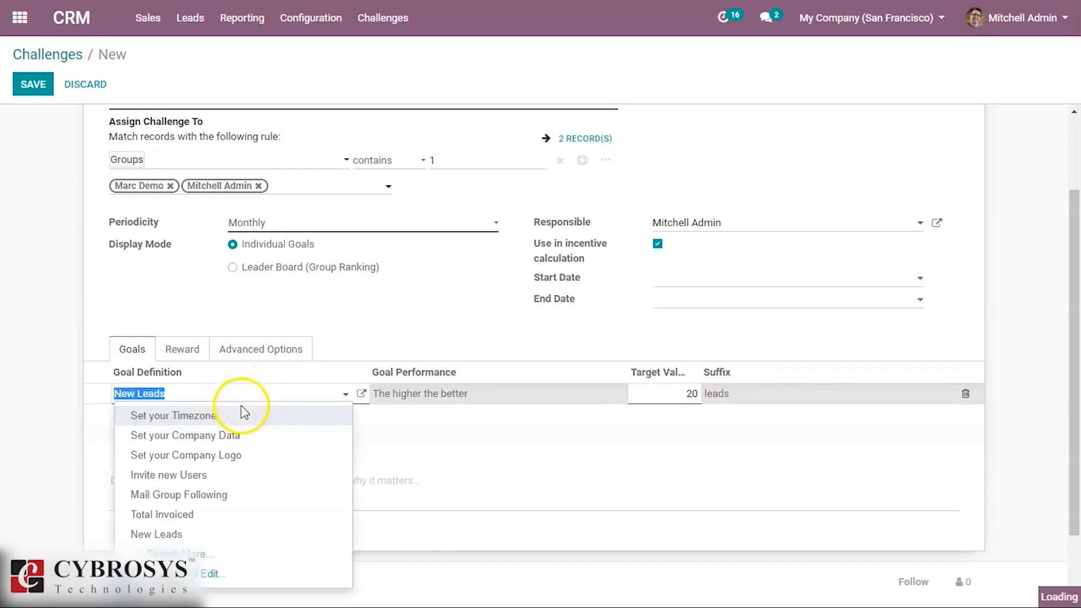
- Change the goal line's definition to Total Invoiced with a target value of 100000
{"action": "left_click", "coordinate": [211, 516]}
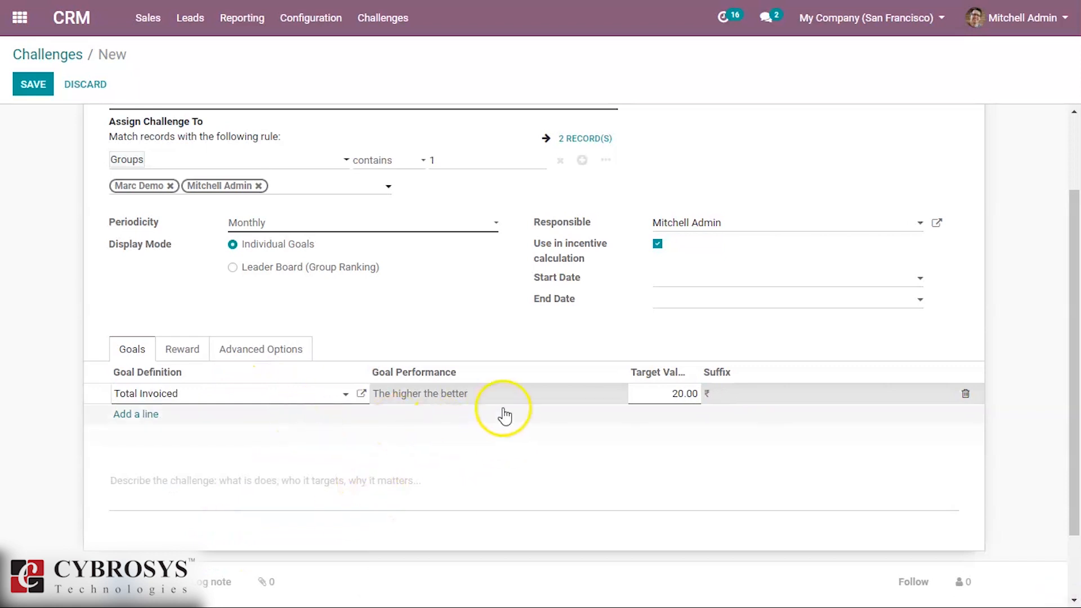
{"action": "left_click", "coordinate": [667, 395]}
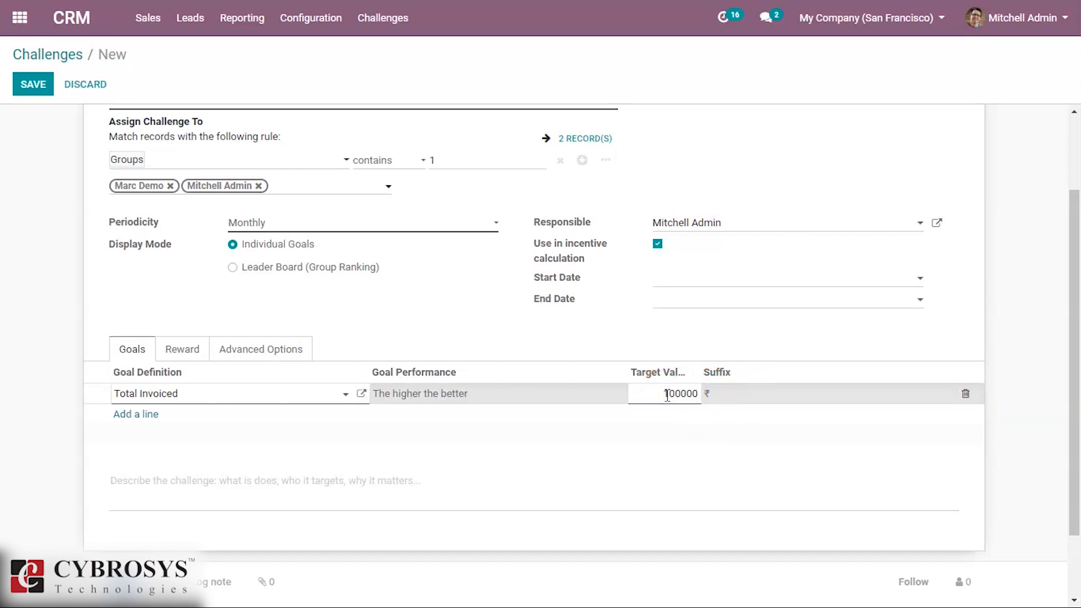
- Set the goal line's definition back to New Leads with a target value of 20
{"action": "left_click", "coordinate": [299, 394]}
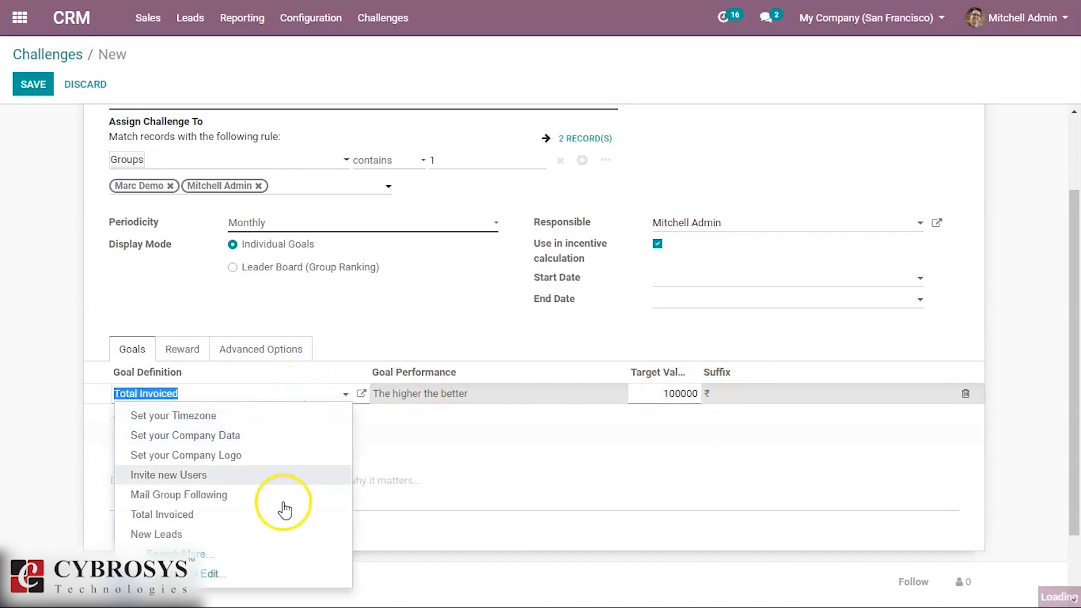
{"action": "left_click", "coordinate": [268, 534]}
{"action": "left_click", "coordinate": [655, 397]}
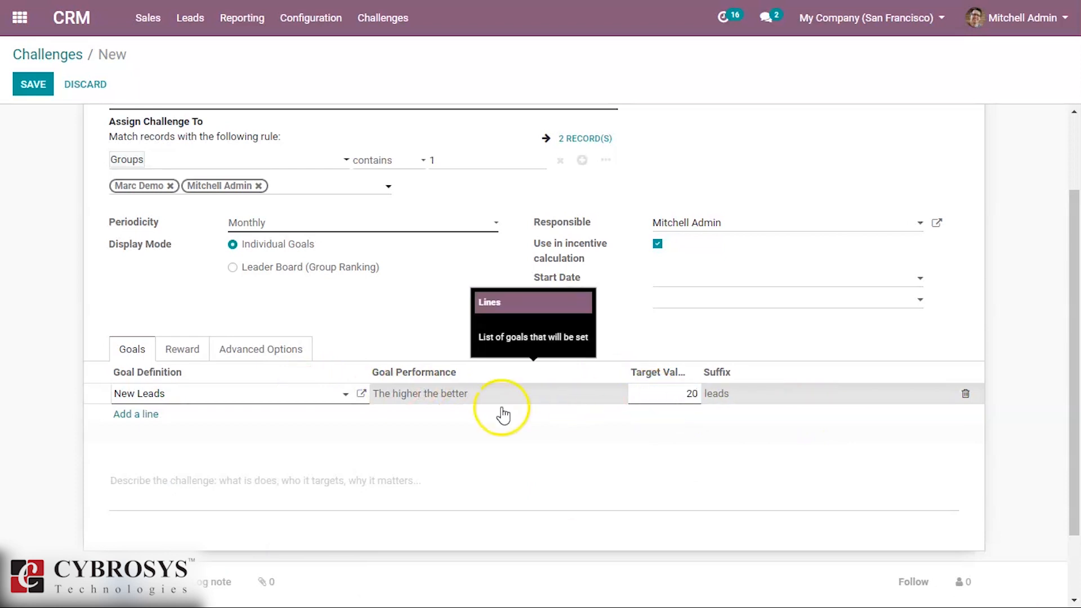
{"action": "left_click", "coordinate": [484, 429]}
- Set Good Job as the reward for every succeeding user and start the lead creation challenge
{"action": "scroll", "coordinate": [411, 362], "scroll_direction": "up", "scroll_amount": 2}
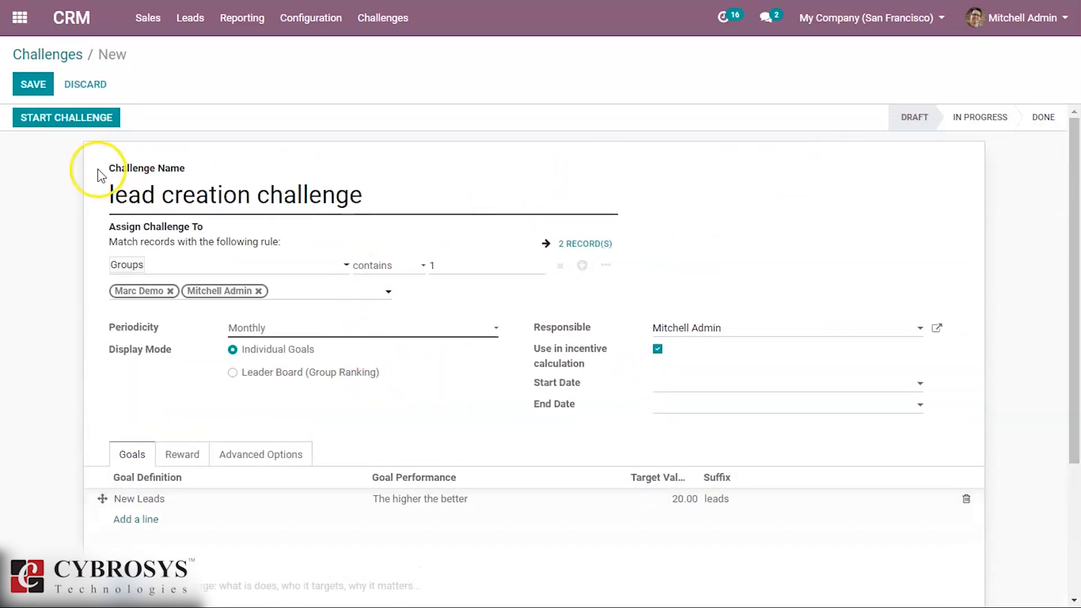
{"action": "left_click", "coordinate": [67, 118]}
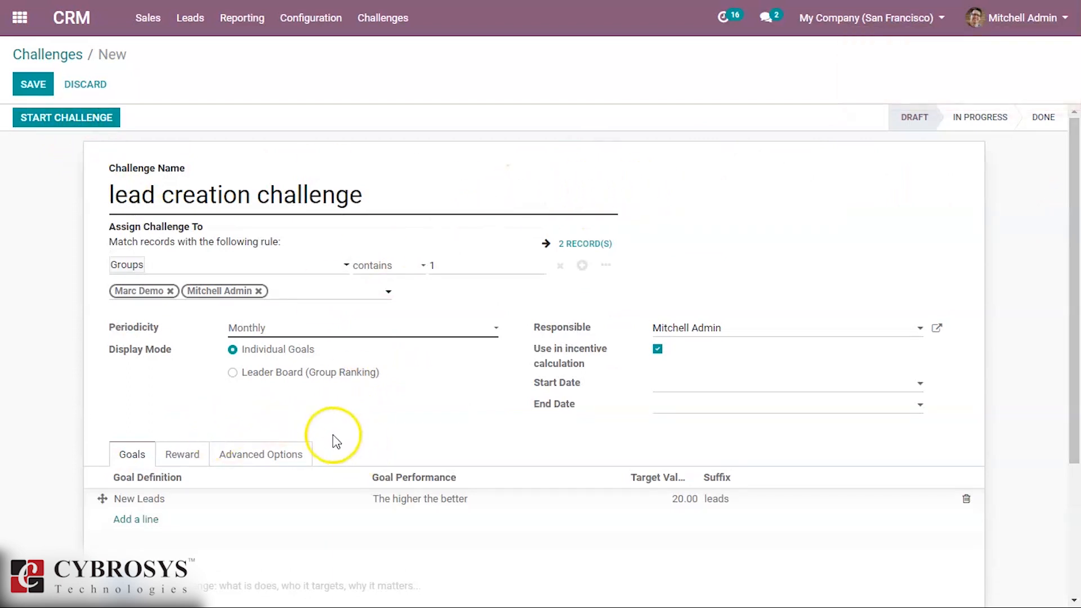
{"action": "left_click", "coordinate": [182, 453]}
{"action": "scroll", "coordinate": [374, 441], "scroll_direction": "down", "scroll_amount": 2}
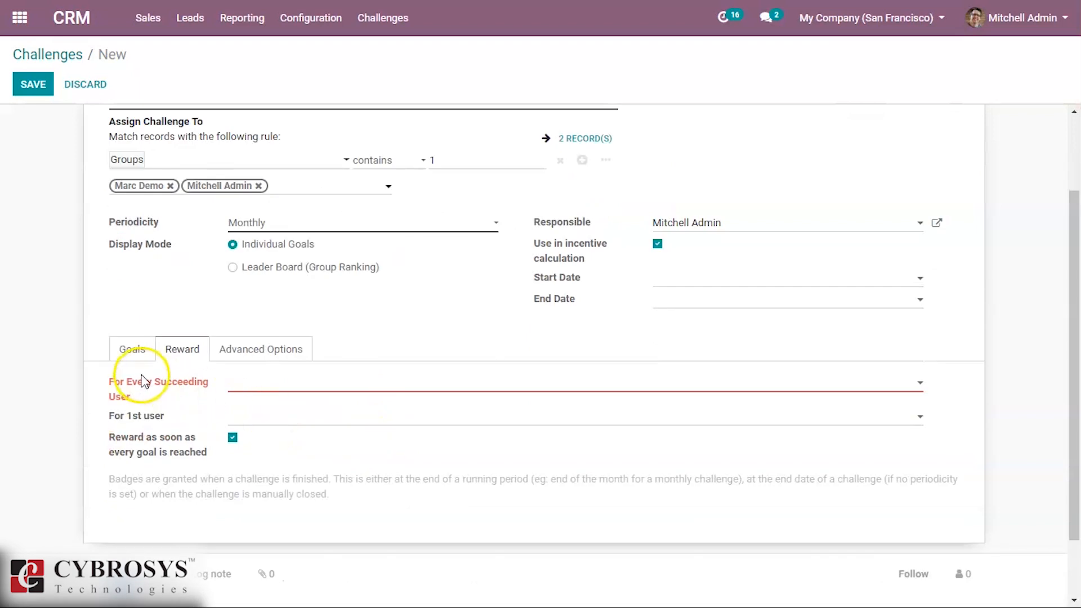
{"action": "left_click", "coordinate": [301, 383]}
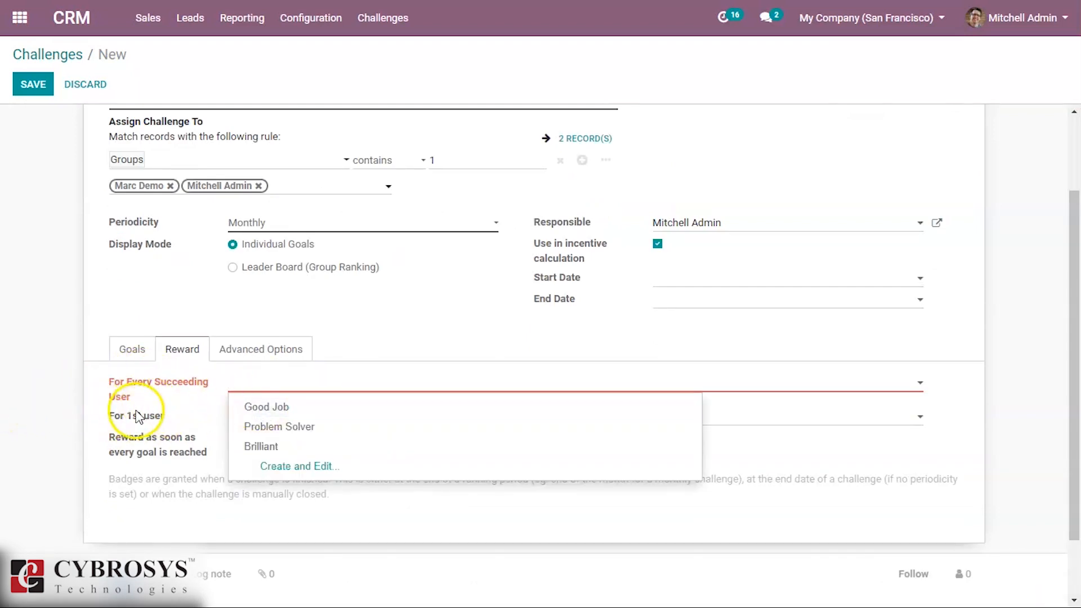
{"action": "left_click", "coordinate": [281, 410]}
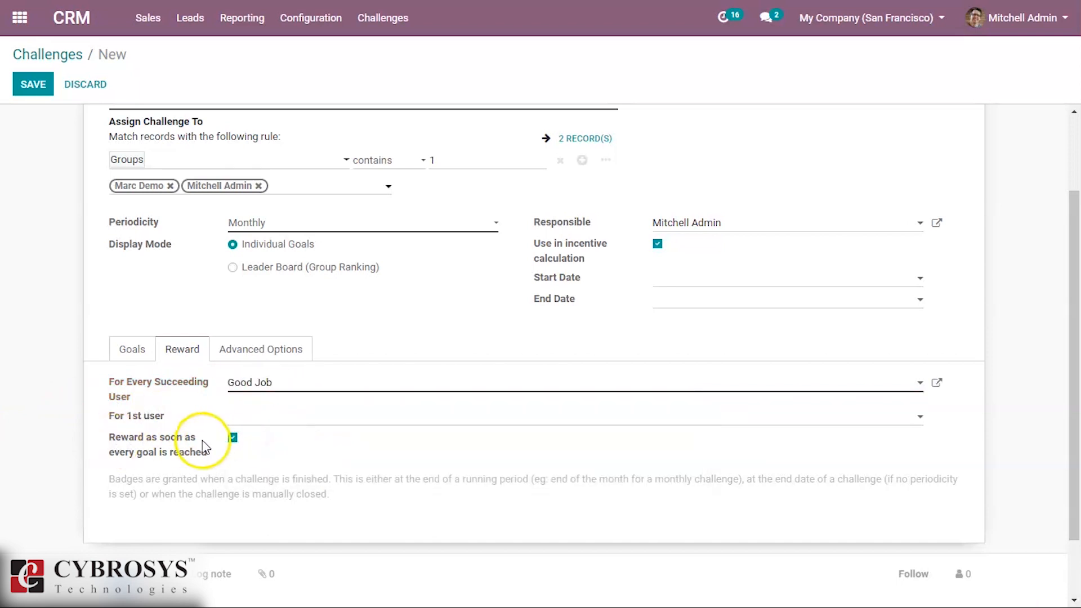
{"action": "scroll", "coordinate": [169, 394], "scroll_direction": "up", "scroll_amount": 3}
{"action": "left_click", "coordinate": [66, 117]}
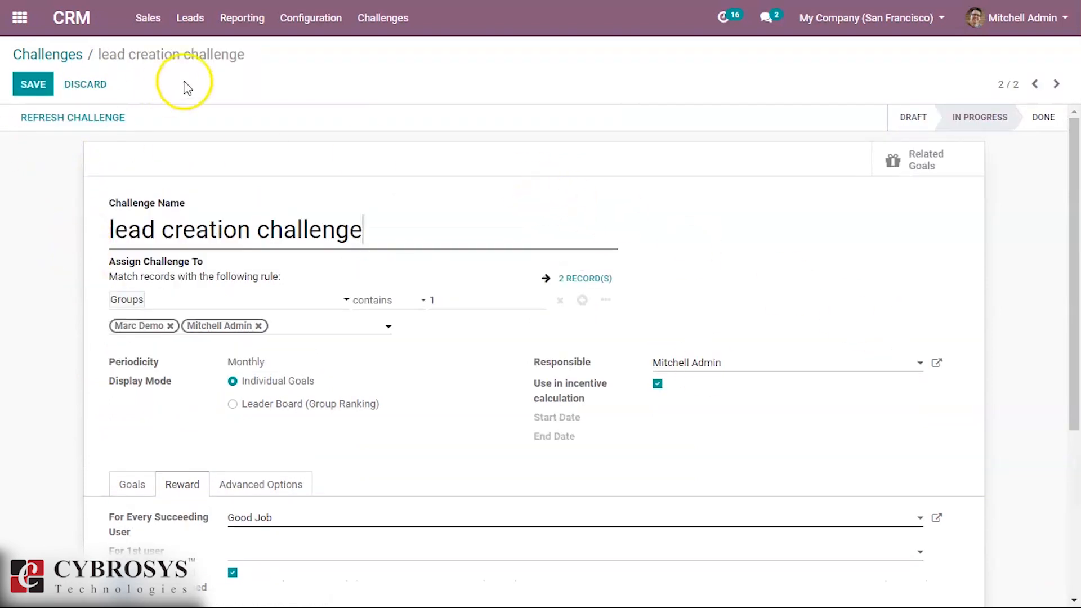
{"action": "left_click", "coordinate": [66, 117]}
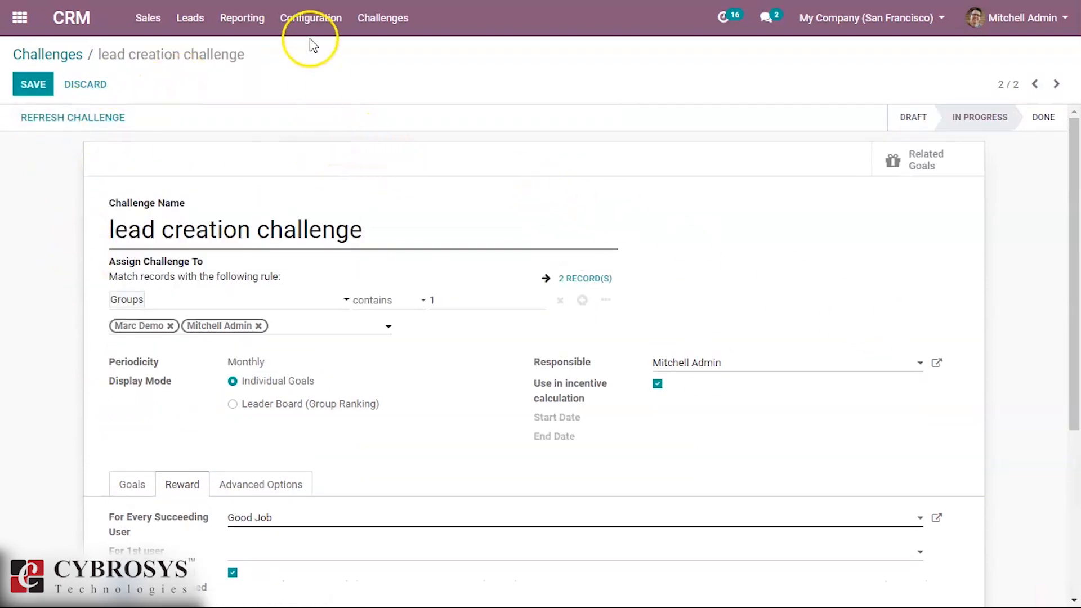
- Review the demo user's New Leads goal progress in the Goals list
{"action": "left_click", "coordinate": [383, 18]}
{"action": "left_click", "coordinate": [381, 90]}
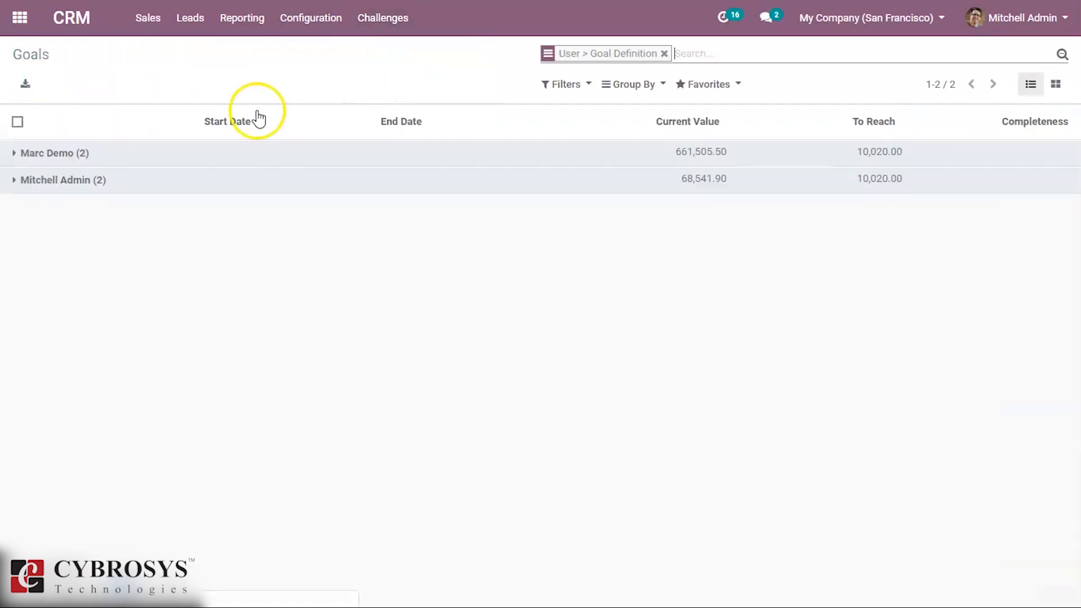
{"action": "left_click", "coordinate": [256, 154]}
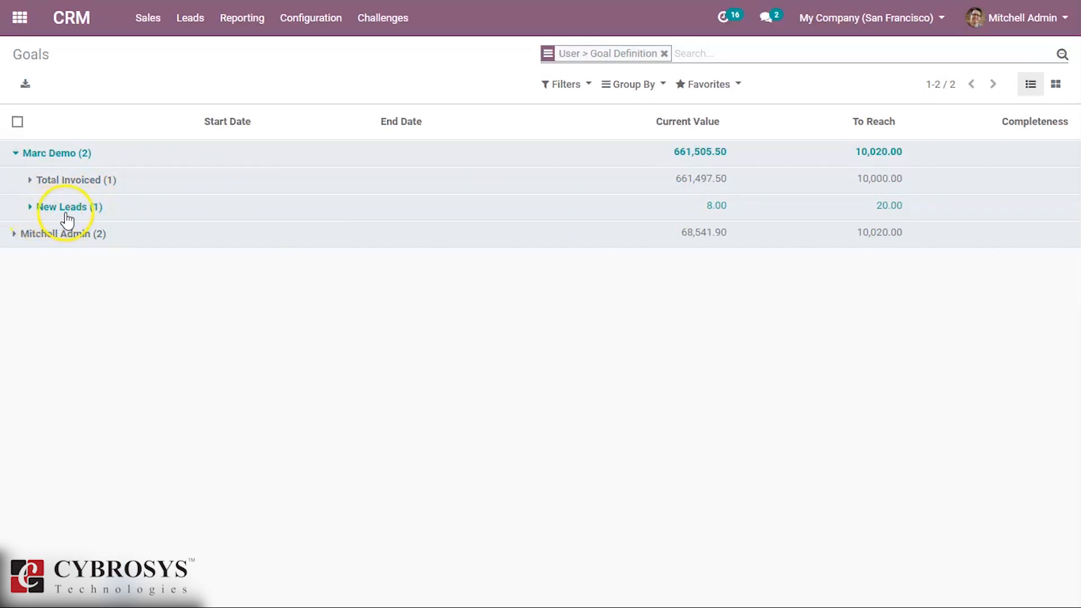
{"action": "left_click", "coordinate": [185, 218]}
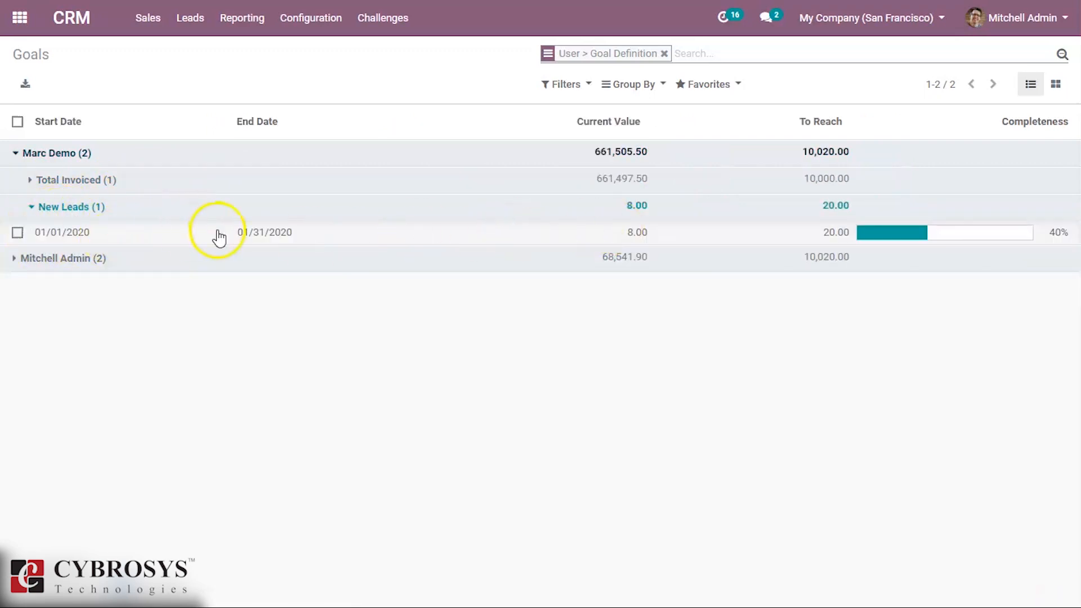
- Create and save an active incentive scheme named "new lead creation challege" based on Linear
{"action": "left_click", "coordinate": [375, 22]}
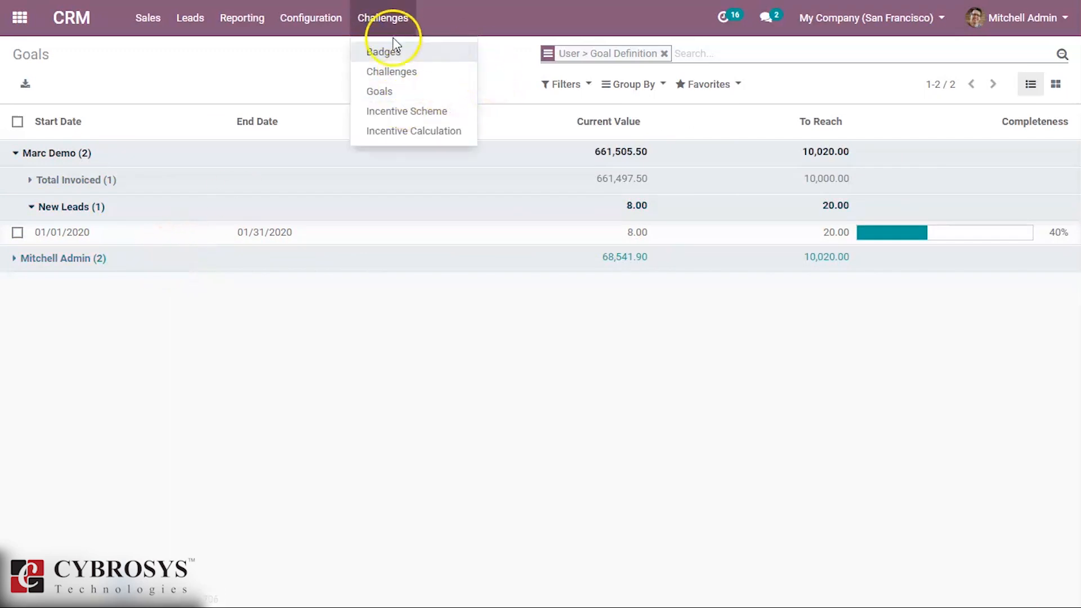
{"action": "left_click", "coordinate": [396, 111]}
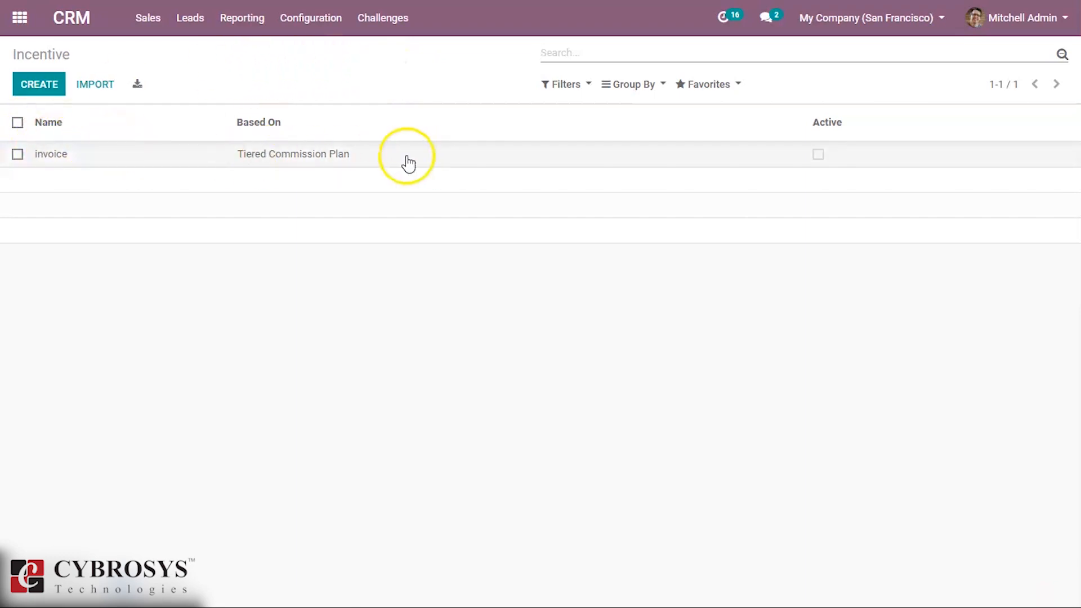
{"action": "left_click", "coordinate": [35, 83]}
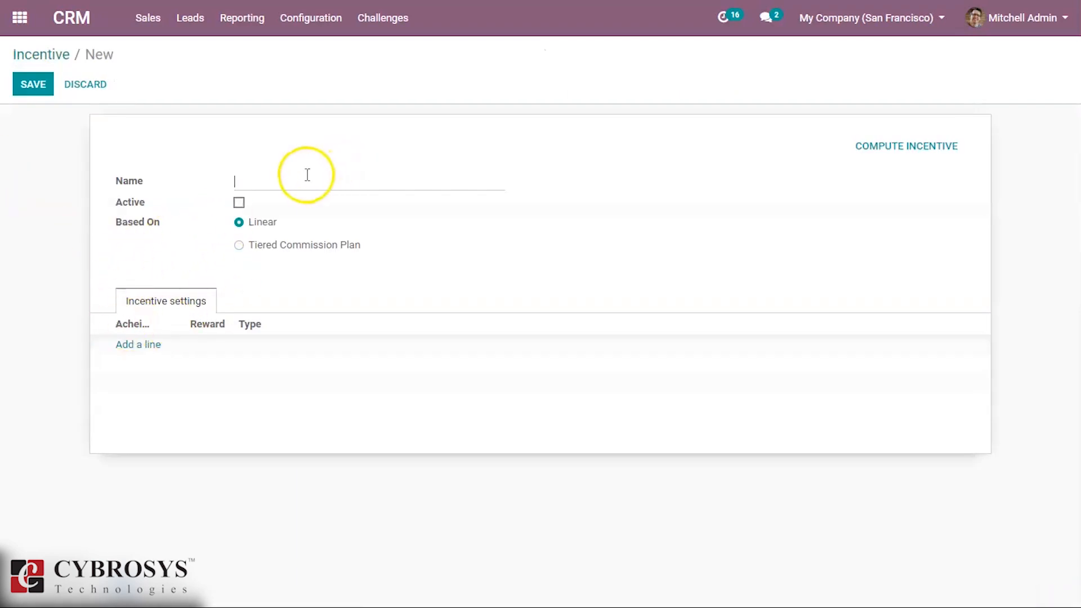
{"action": "left_click", "coordinate": [298, 184]}
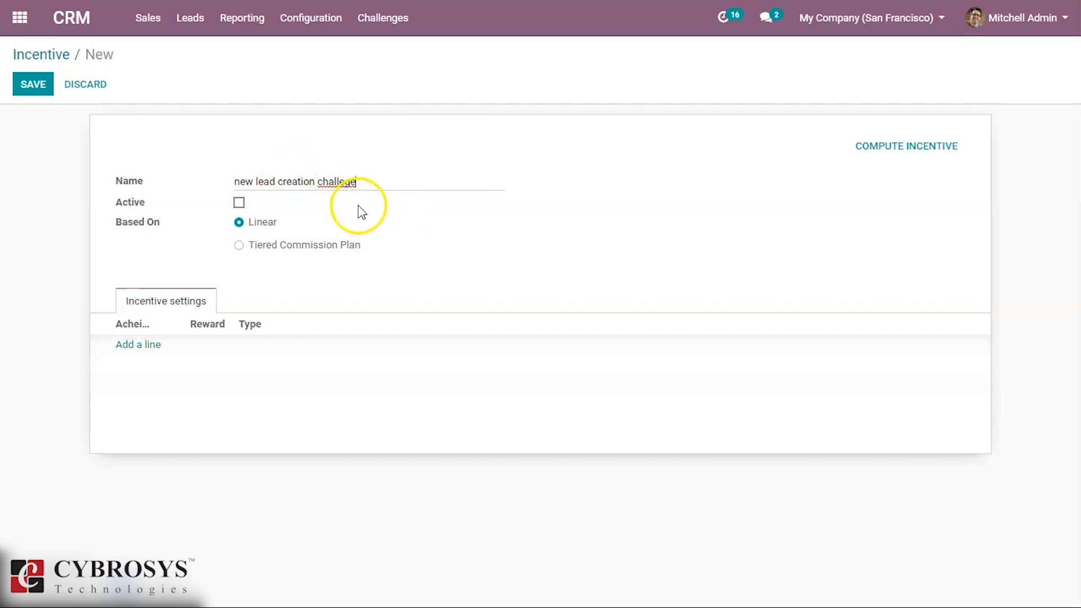
{"action": "left_click", "coordinate": [365, 184]}
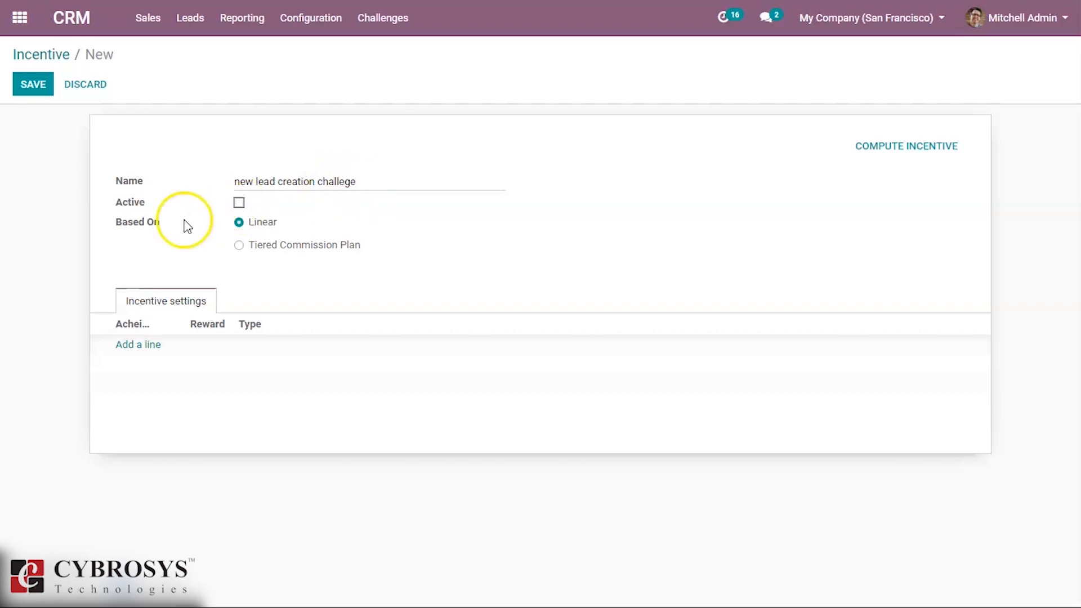
{"action": "left_click", "coordinate": [239, 202]}
{"action": "left_click", "coordinate": [37, 92]}
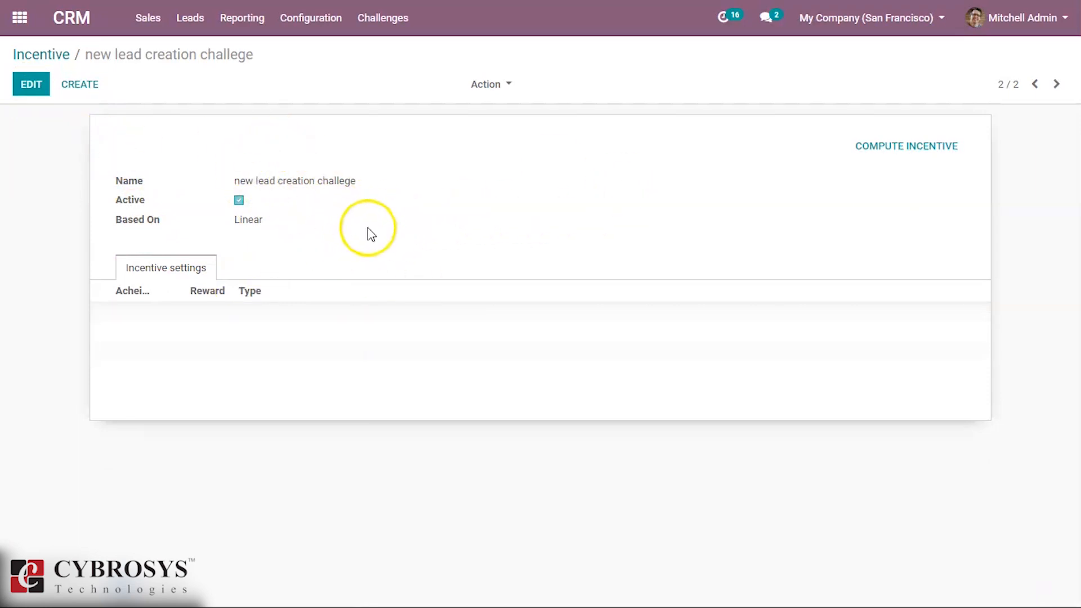
- Edit the incentive scheme and add a settings line with achievement 50, reward 5000 and type Amount
{"action": "left_click", "coordinate": [30, 82]}
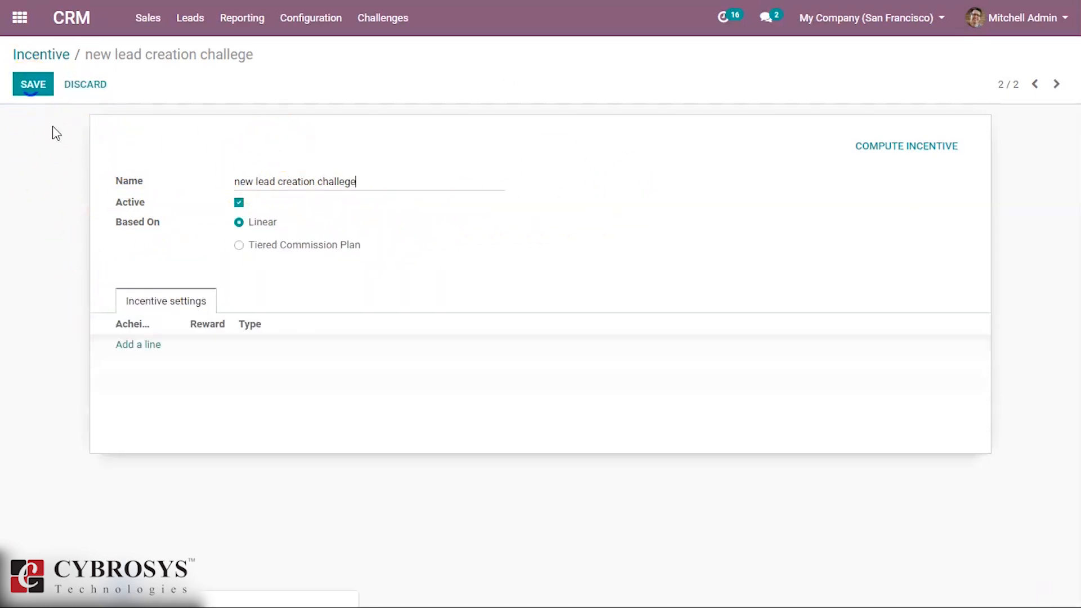
{"action": "left_click", "coordinate": [129, 345]}
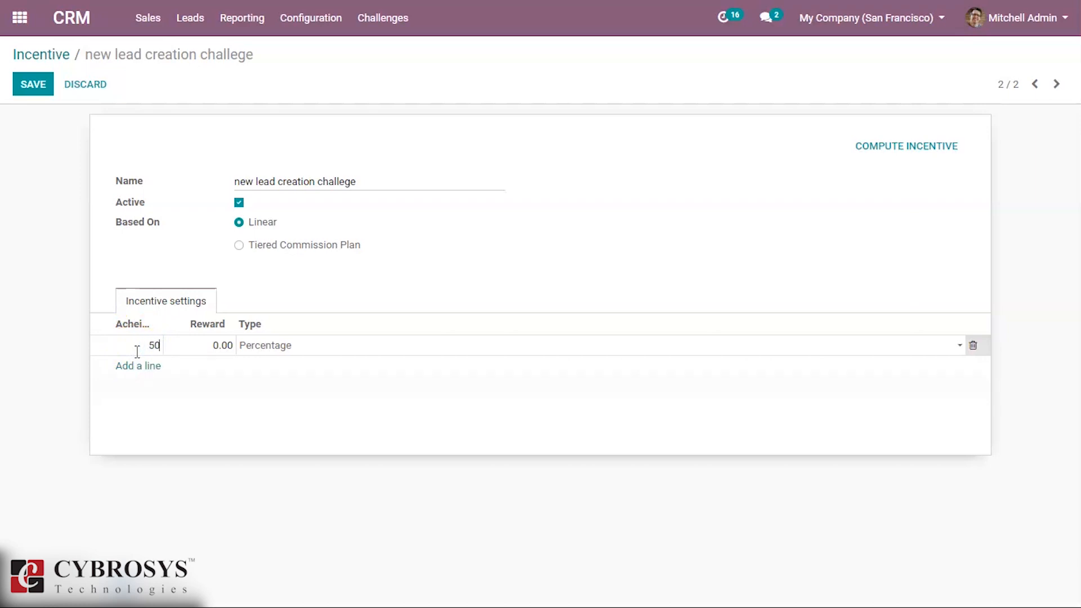
{"action": "left_click", "coordinate": [214, 349]}
{"action": "left_click", "coordinate": [311, 350]}
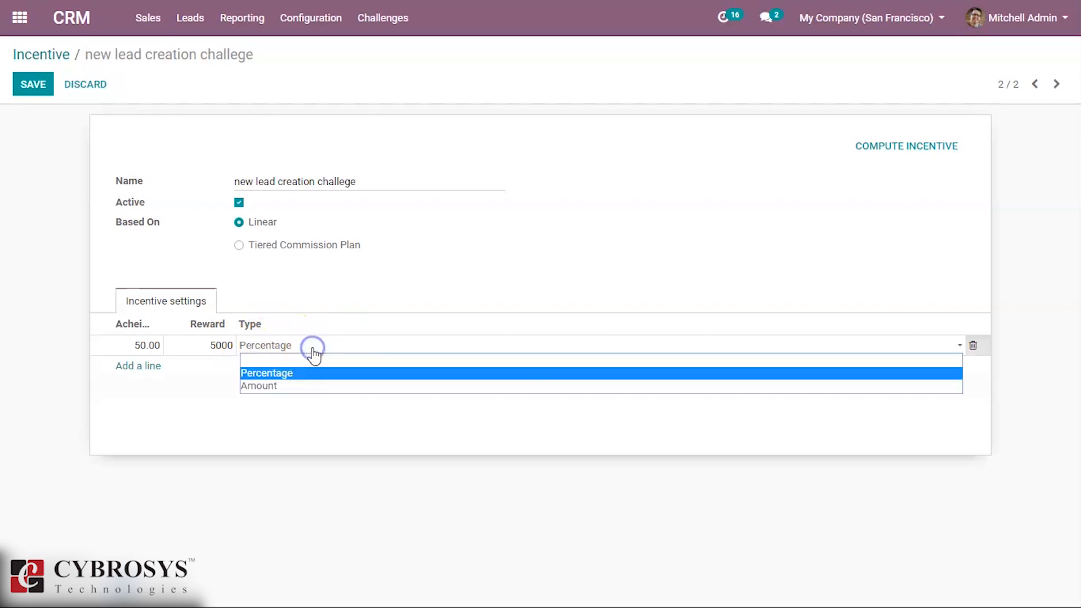
{"action": "left_click", "coordinate": [313, 388]}
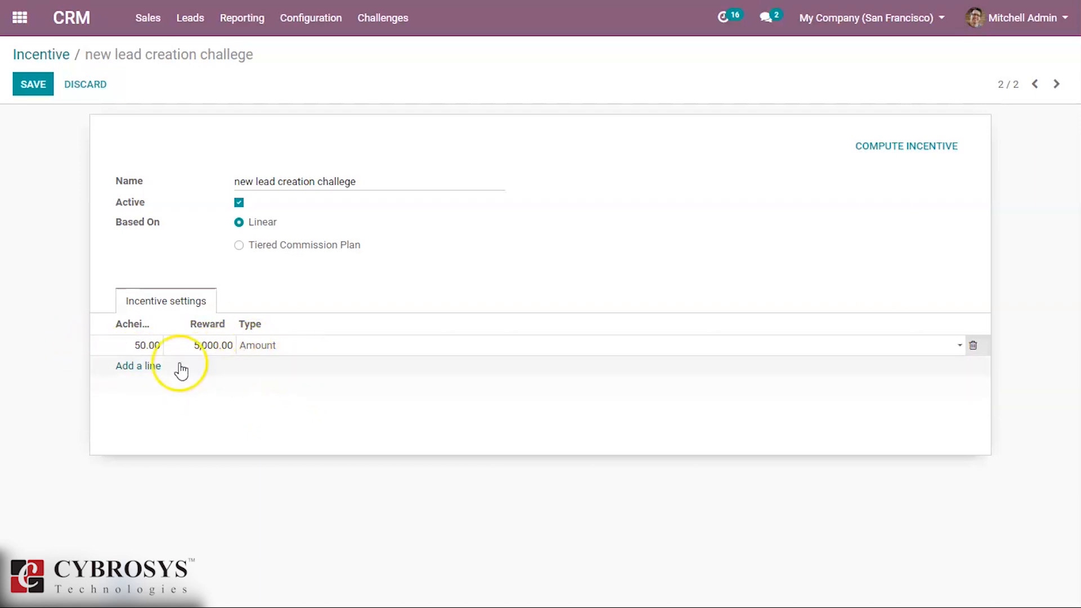
- Add a second incentive settings line with achievement 100, reward 10000 and type Amount
{"action": "left_click", "coordinate": [140, 367]}
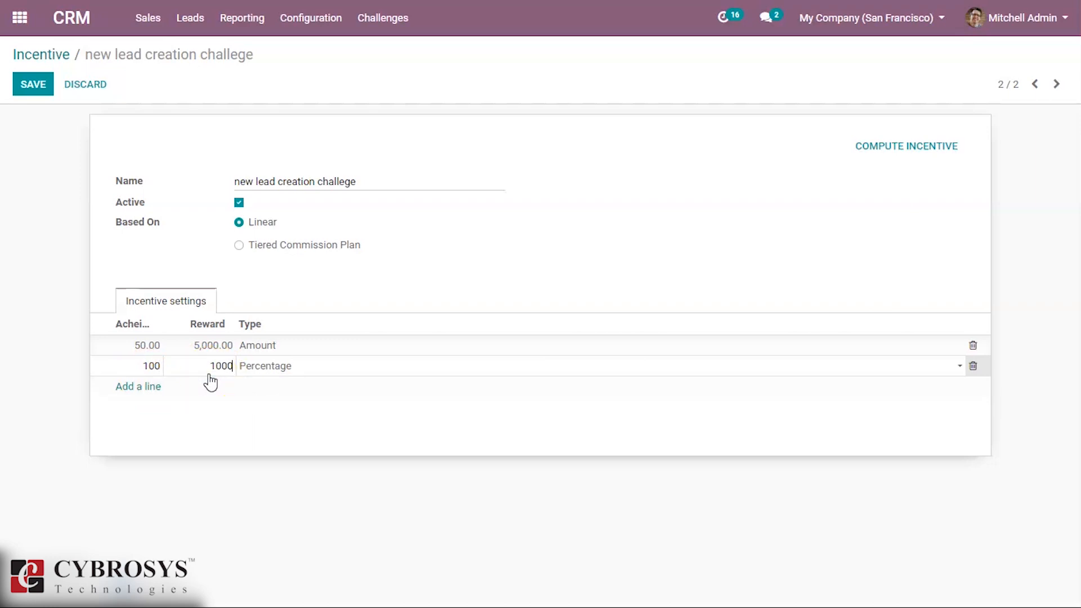
{"action": "left_click", "coordinate": [304, 367]}
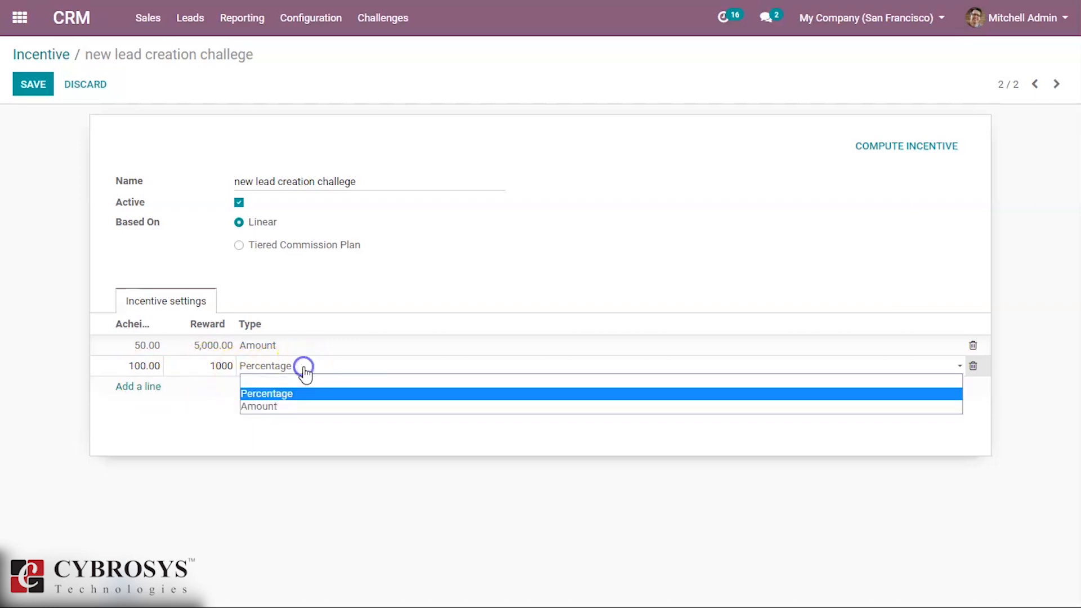
{"action": "left_click", "coordinate": [294, 406]}
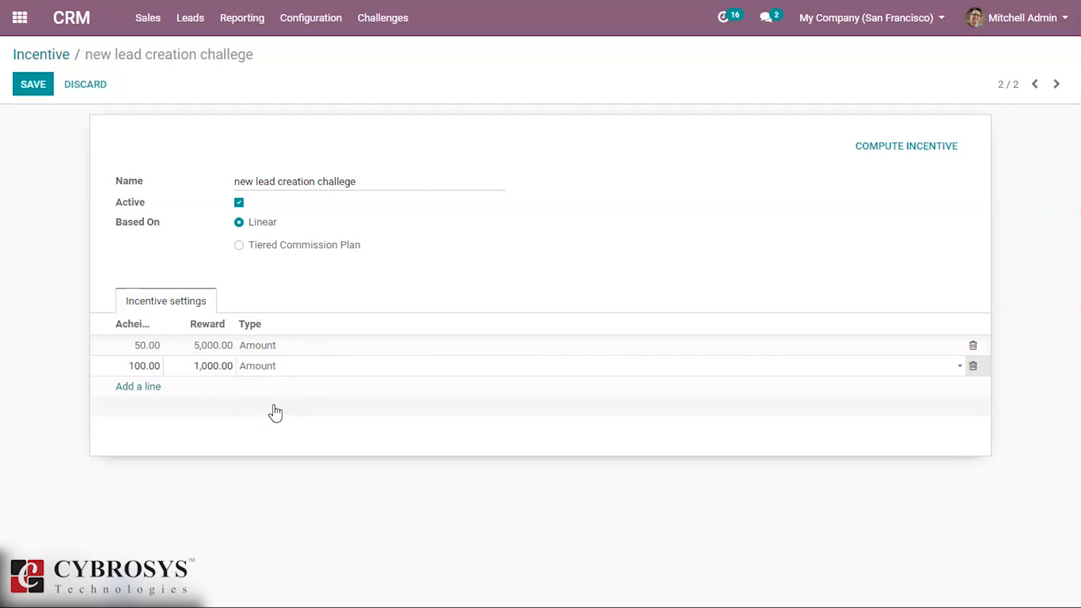
{"action": "left_click", "coordinate": [201, 361]}
{"action": "left_click", "coordinate": [195, 378]}
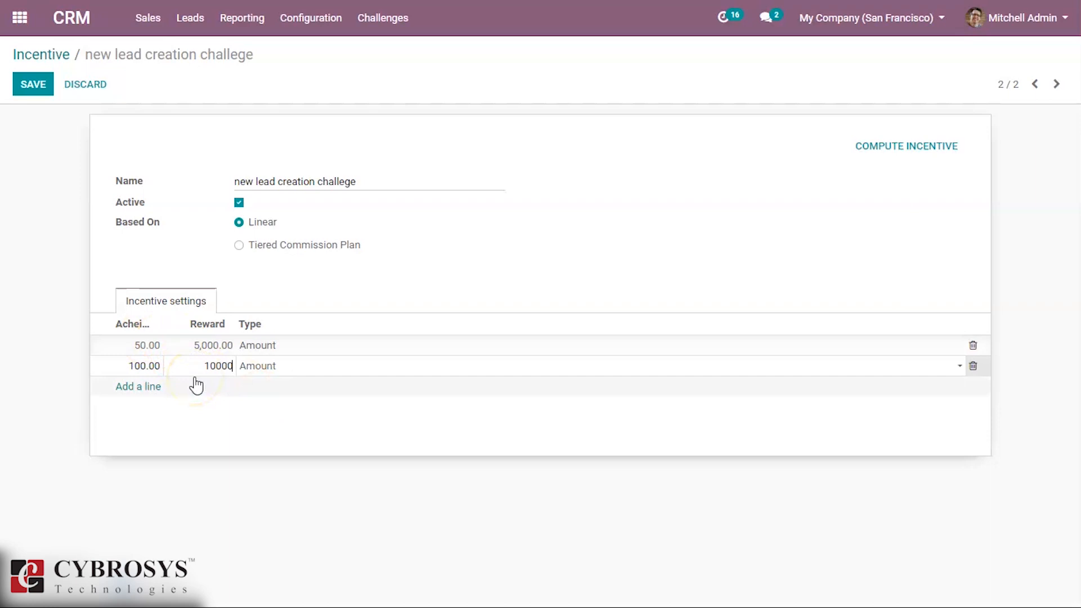
{"action": "type", "text": "10000"}
{"action": "left_click", "coordinate": [171, 430]}
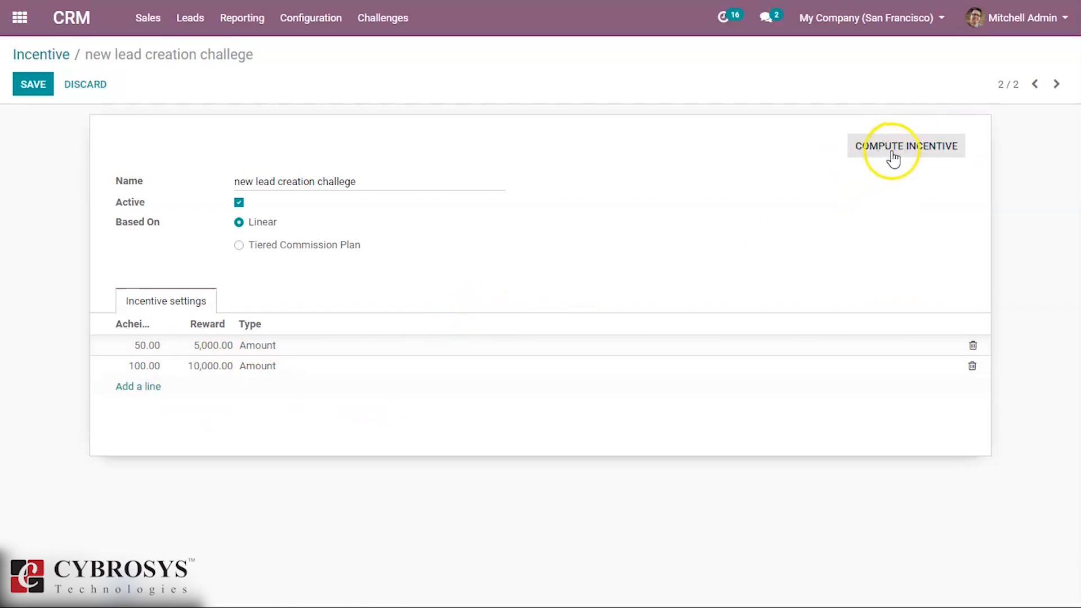
- Compute the scheme's incentives and submit the administrator's Incentive Calculation record to the accountant
{"action": "left_click", "coordinate": [912, 147]}
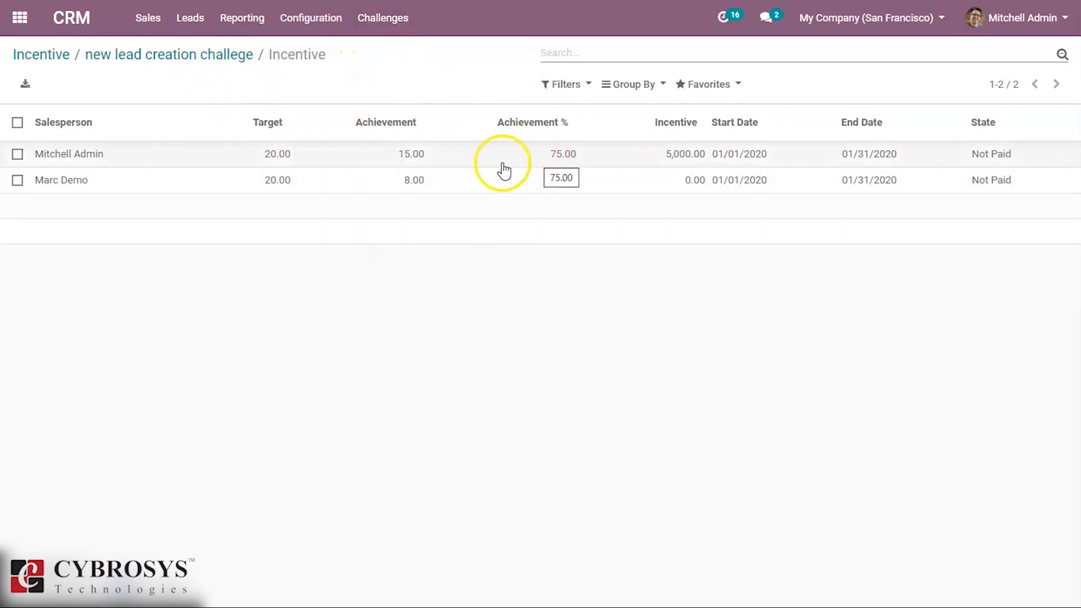
{"action": "left_click", "coordinate": [397, 26]}
{"action": "left_click", "coordinate": [414, 134]}
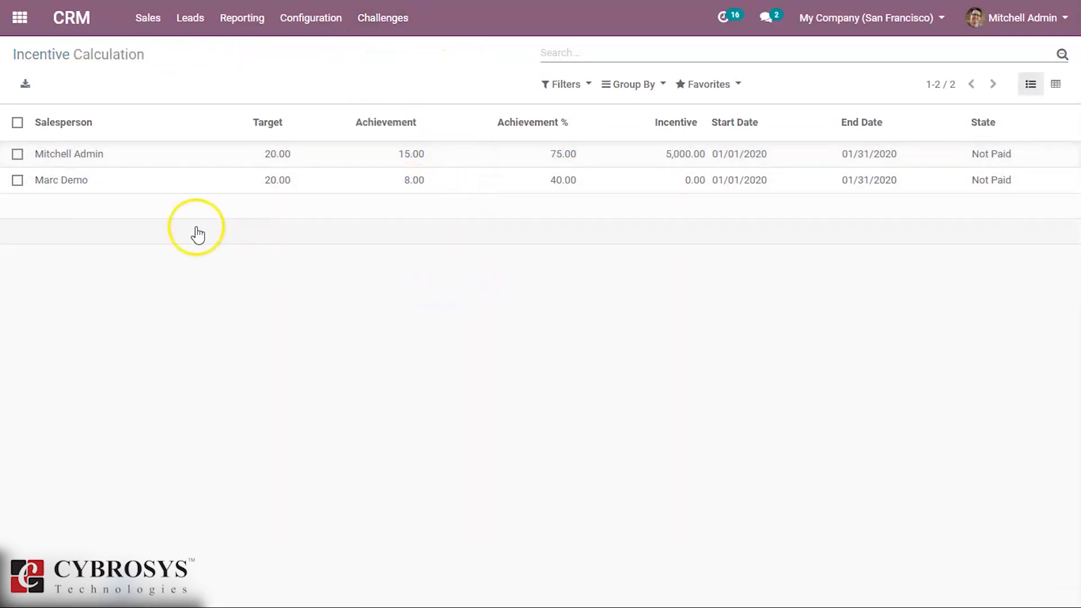
{"action": "left_click", "coordinate": [482, 153]}
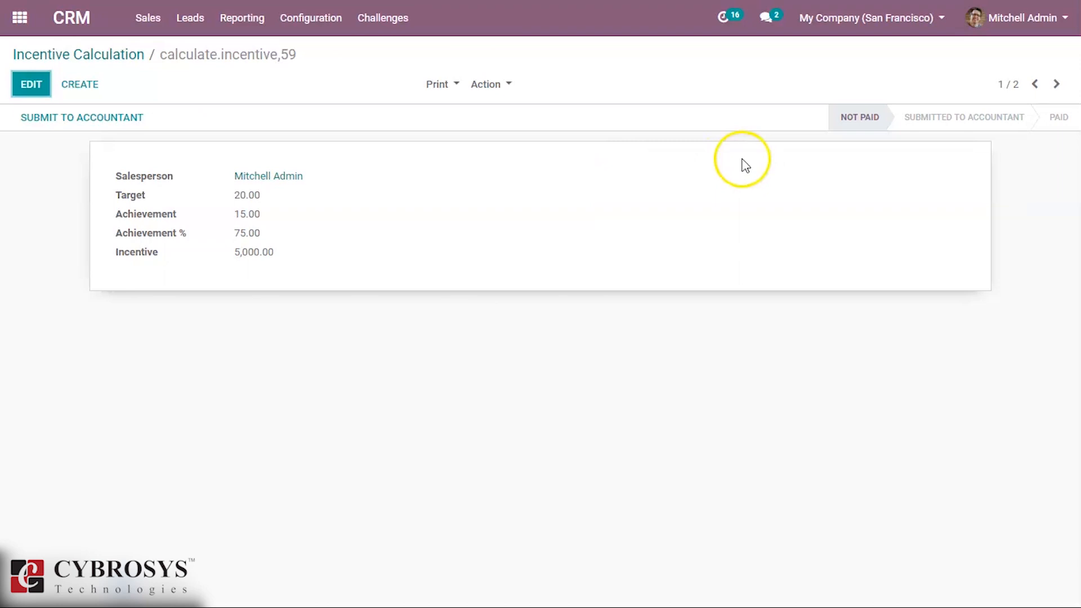
{"action": "left_click", "coordinate": [85, 119]}
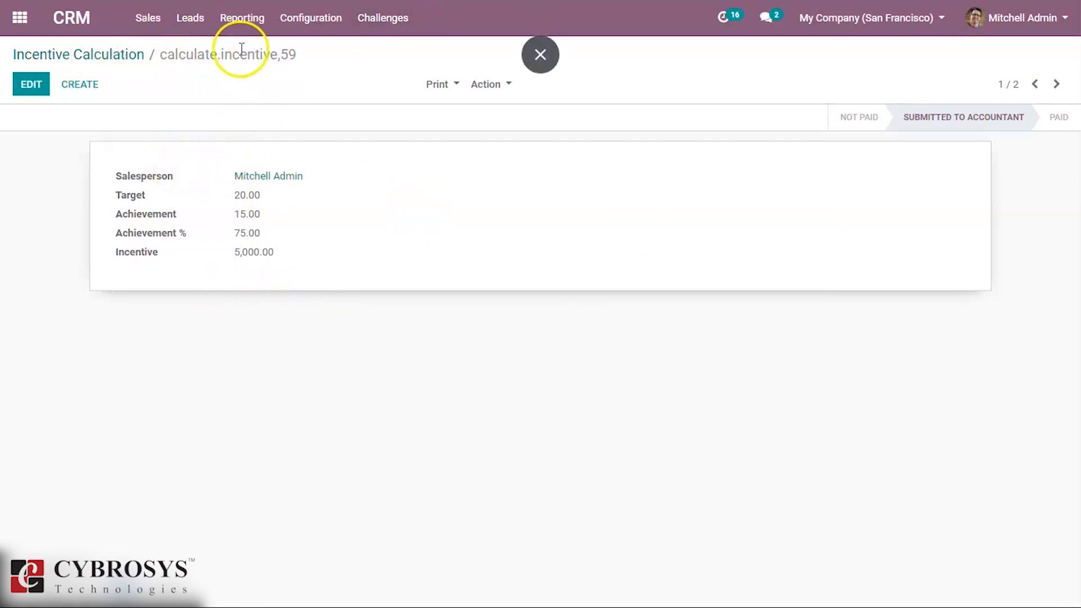
- Switch to the Accounting incentive app and open the 5,000.00 incentive approval record submitted to the accountant
{"action": "left_click", "coordinate": [22, 22]}
{"action": "left_click", "coordinate": [708, 290]}
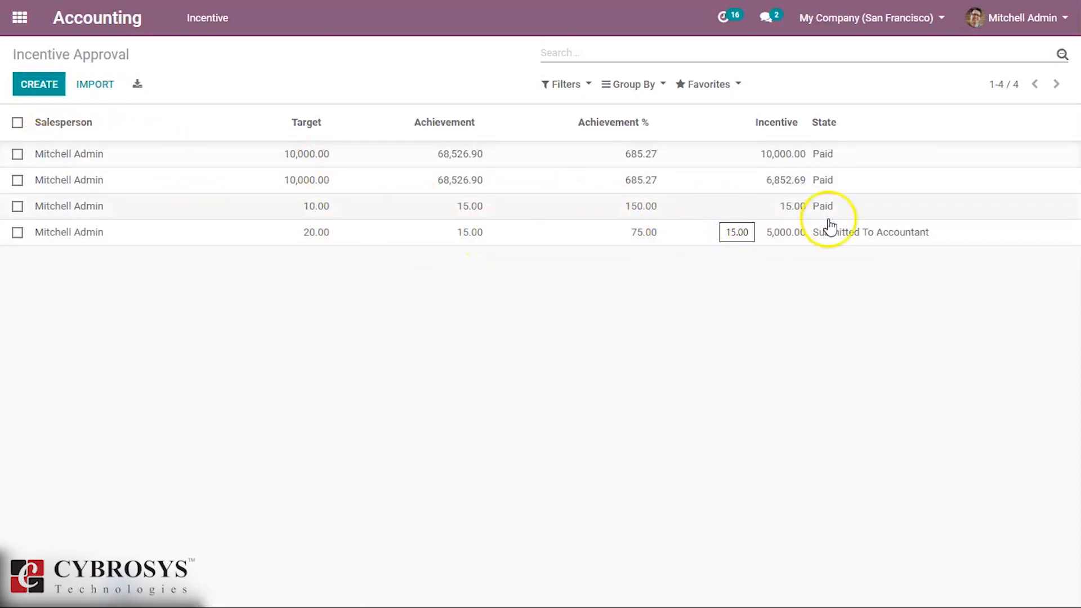
{"action": "left_click", "coordinate": [611, 248]}
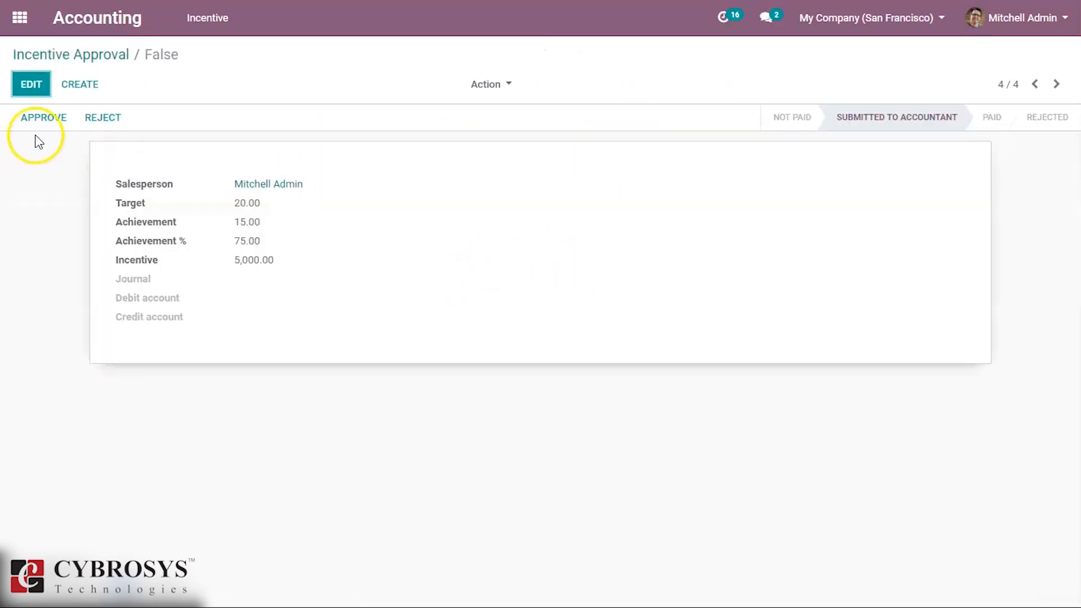
- Try to approve the incentive record without a journal, debit account or credit account
{"action": "left_click", "coordinate": [31, 119]}
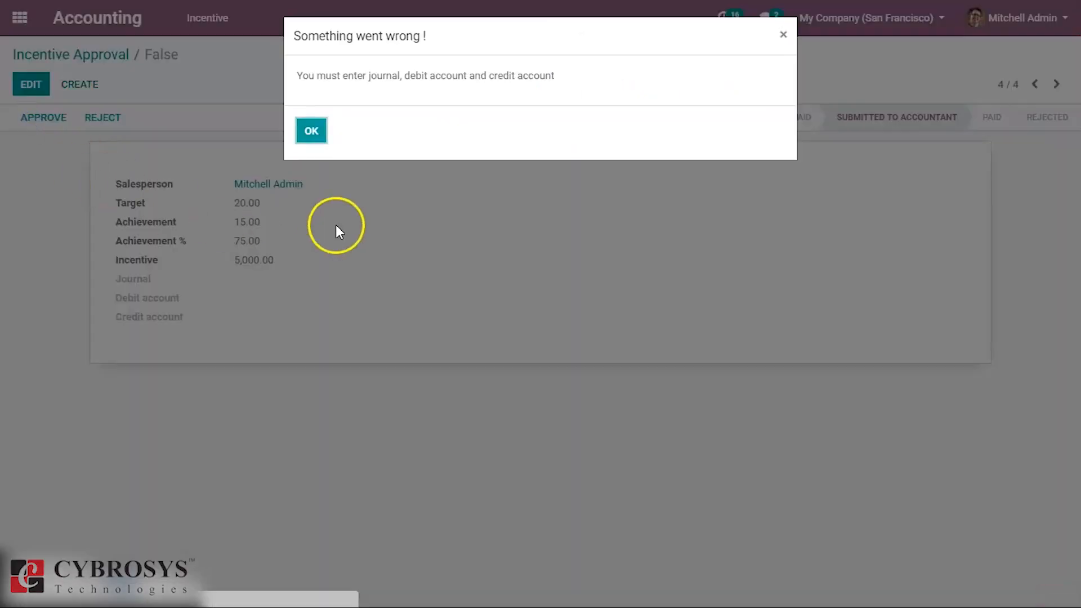
{"action": "left_click", "coordinate": [311, 134]}
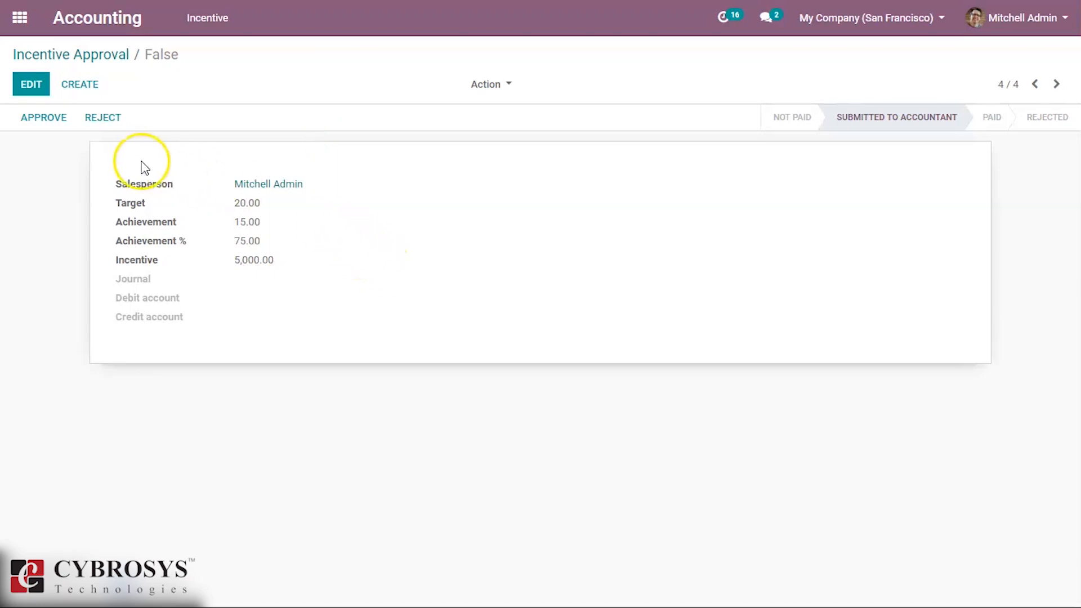
{"action": "left_click", "coordinate": [43, 118]}
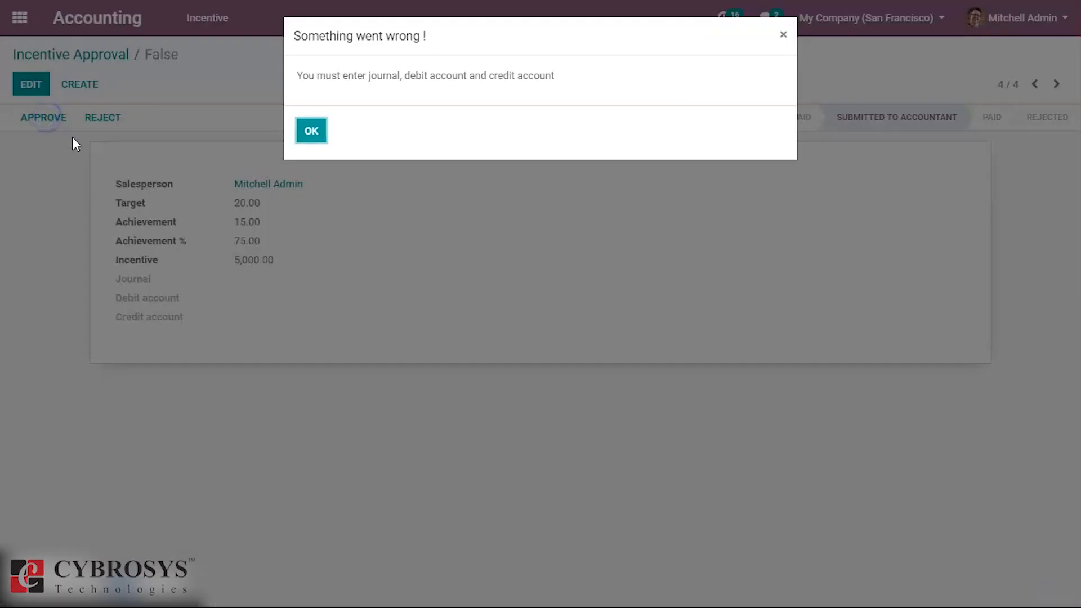
{"action": "left_click", "coordinate": [311, 133]}
- Set the record's journal to Miscellaneous Operations (INR), debit account to 100400 Debtors and credit account to 100101 Cash, then save and approve it
{"action": "left_click", "coordinate": [31, 85]}
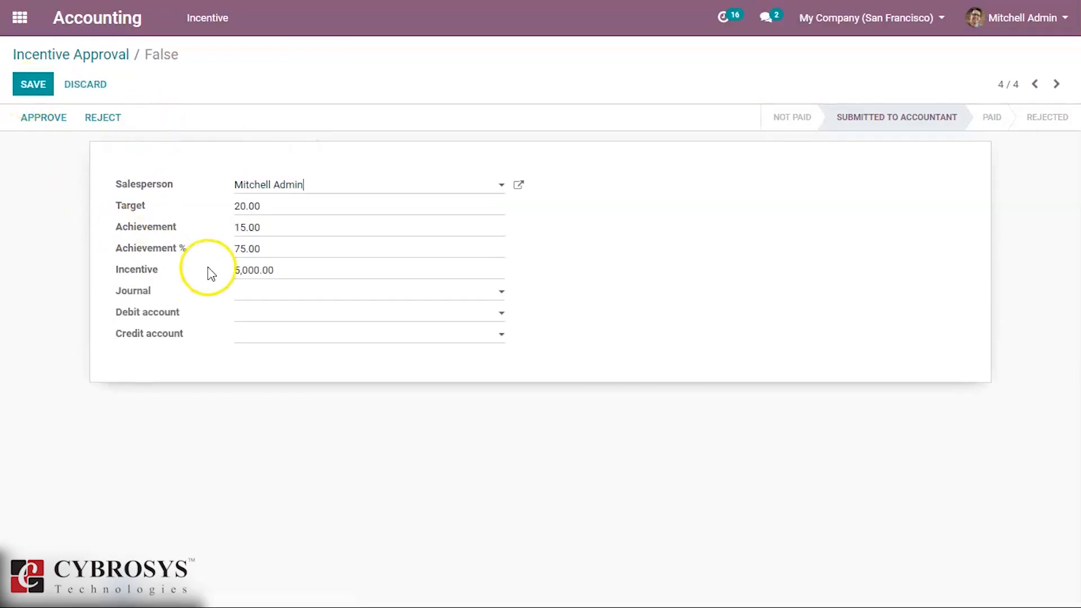
{"action": "left_click", "coordinate": [272, 293]}
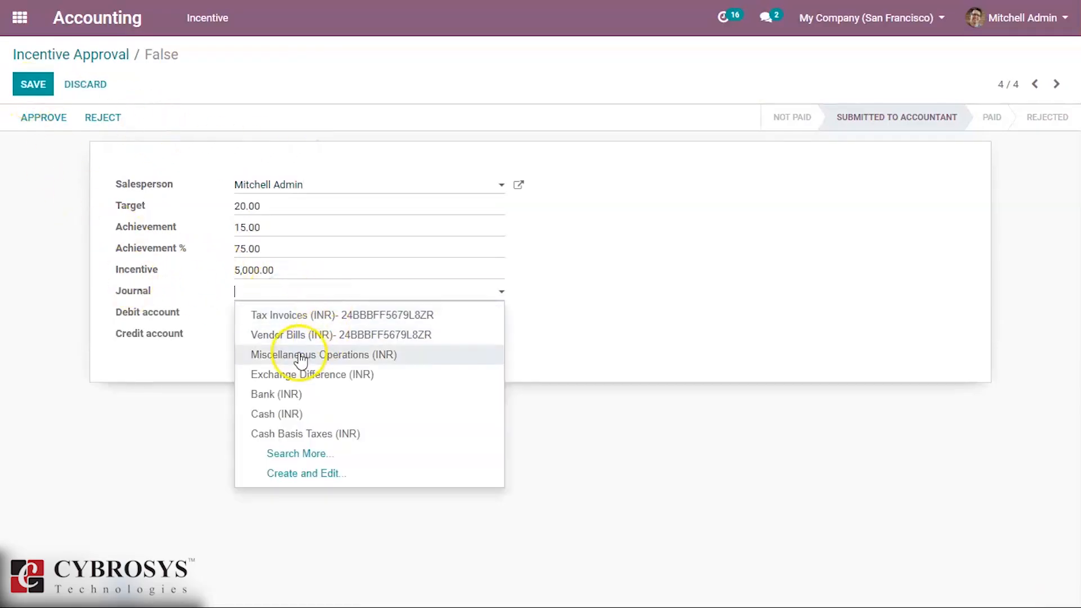
{"action": "left_click", "coordinate": [296, 355]}
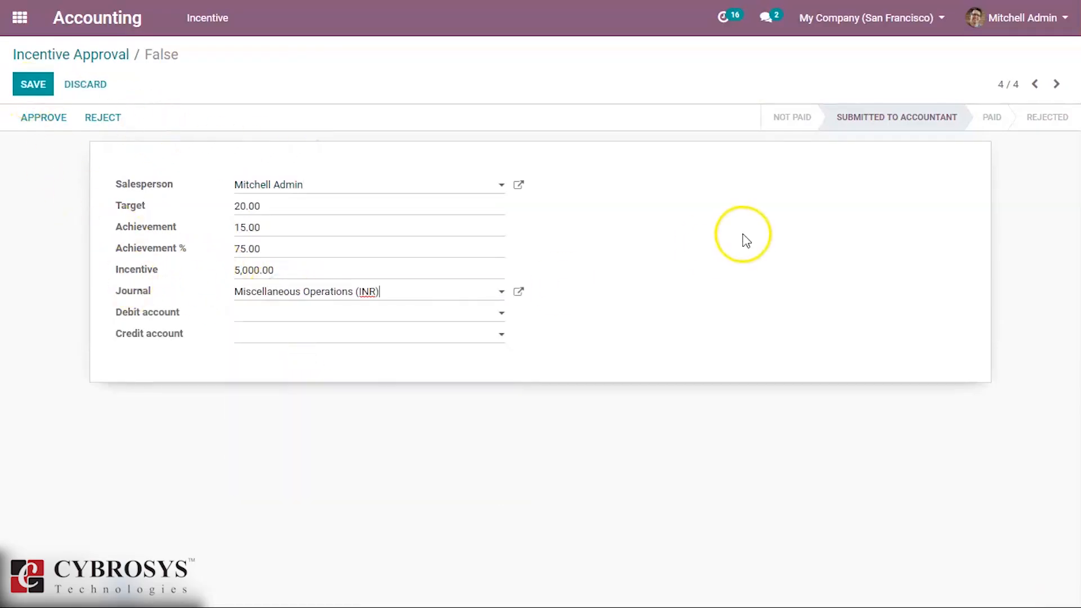
{"action": "left_click", "coordinate": [242, 313]}
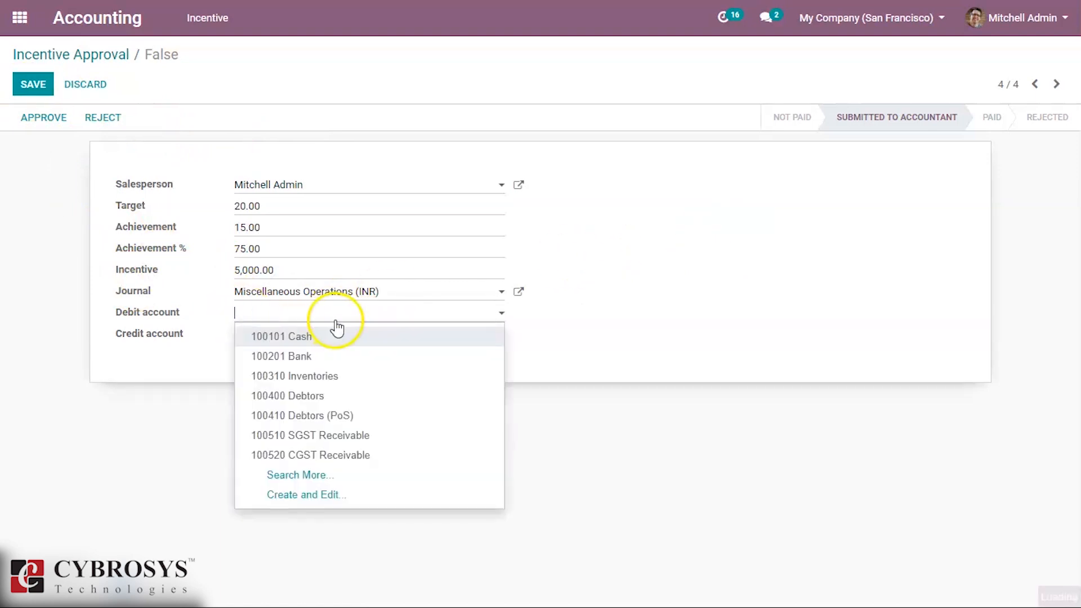
{"action": "left_click", "coordinate": [342, 397]}
{"action": "left_click", "coordinate": [288, 332]}
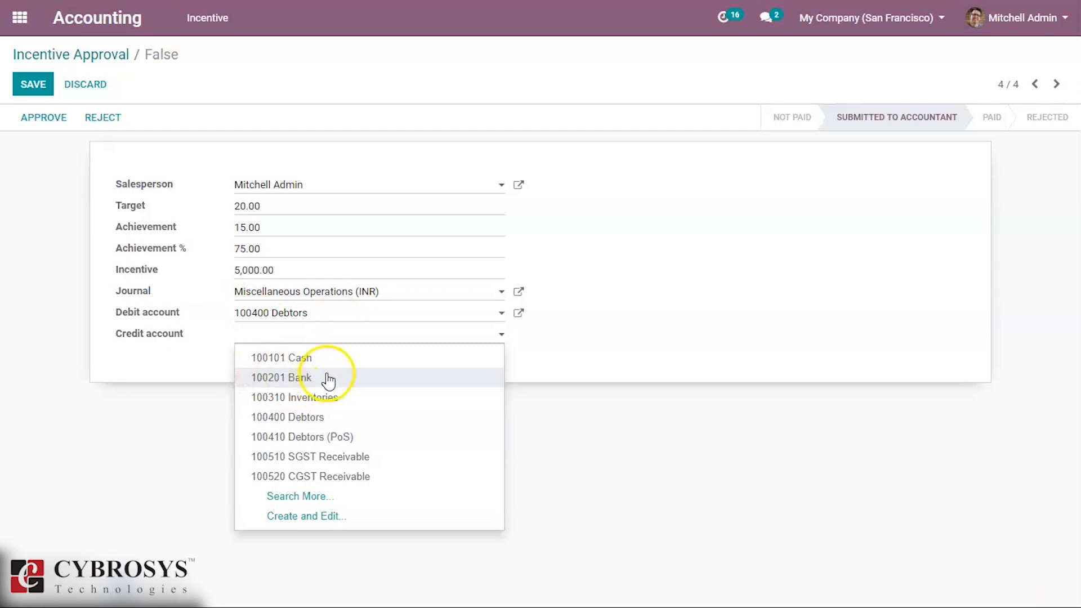
{"action": "left_click", "coordinate": [345, 366]}
{"action": "left_click", "coordinate": [34, 83]}
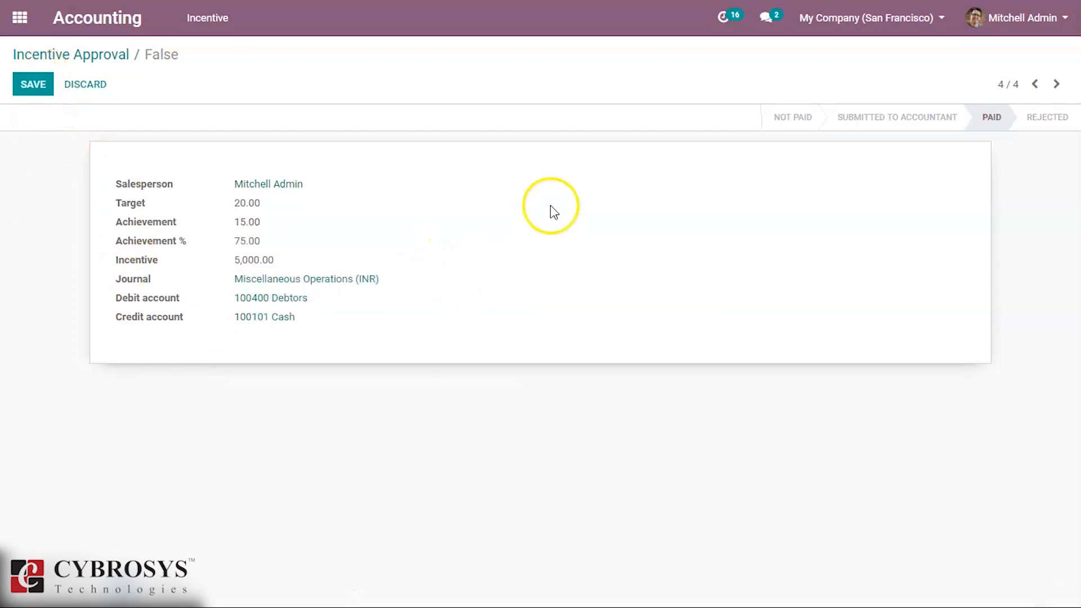
- Switch to the full Accounting app and post the draft 5,000.00 incentive entry dated 01/22/2020 in Journal Entries
{"action": "left_click", "coordinate": [21, 18]}
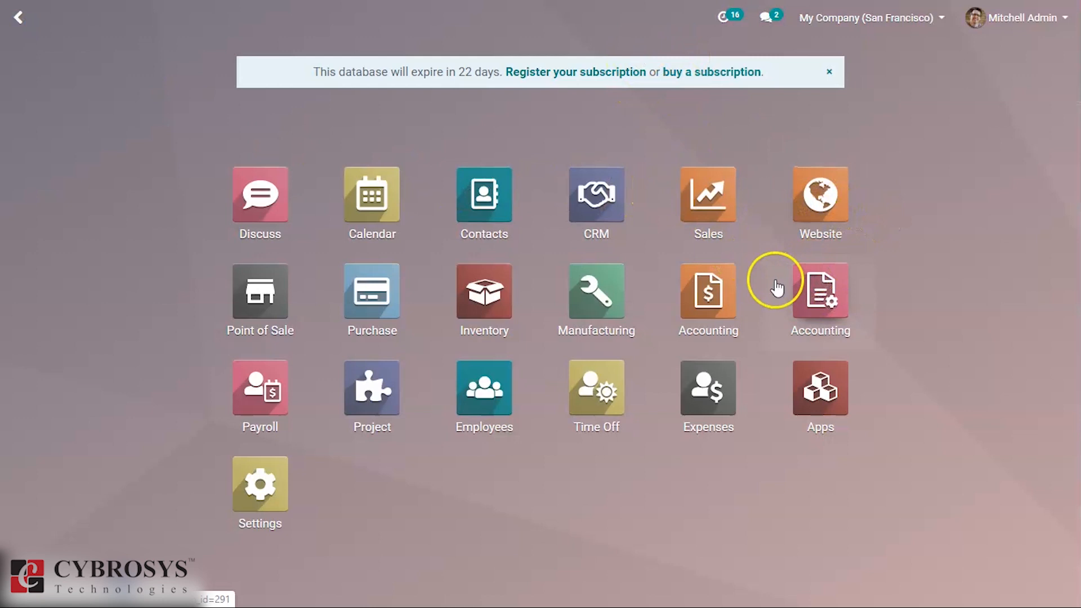
{"action": "left_click", "coordinate": [821, 299]}
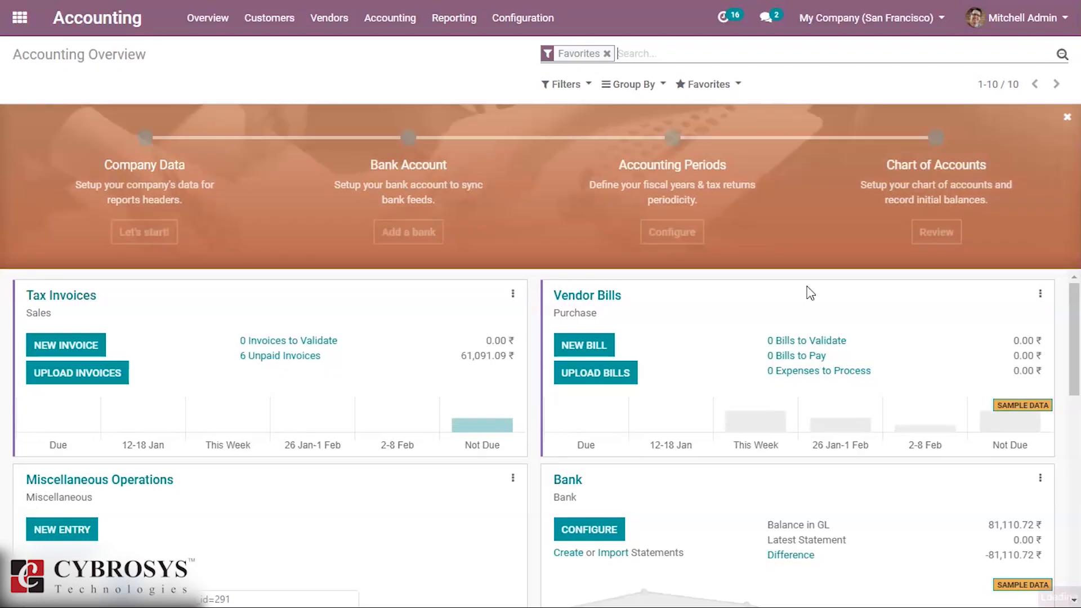
{"action": "left_click", "coordinate": [488, 19]}
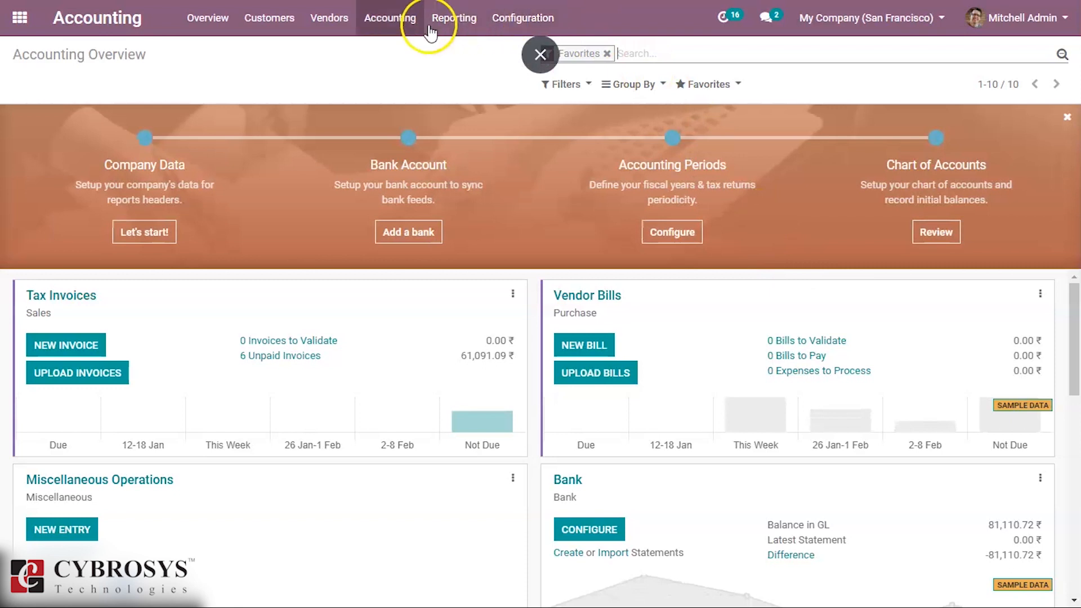
{"action": "left_click", "coordinate": [394, 25]}
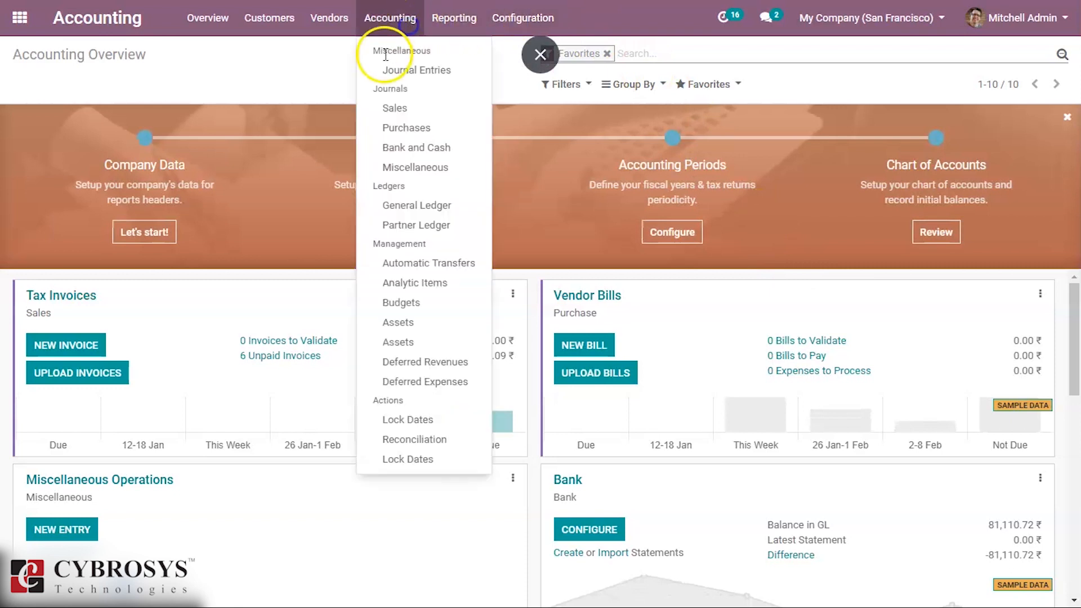
{"action": "left_click", "coordinate": [421, 73]}
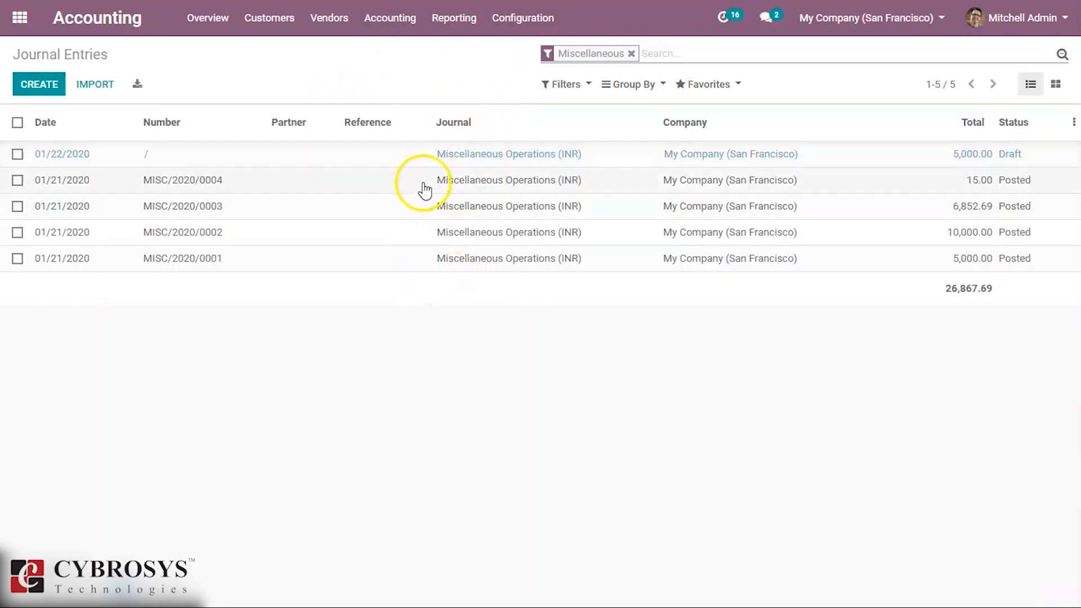
{"action": "left_click", "coordinate": [451, 154]}
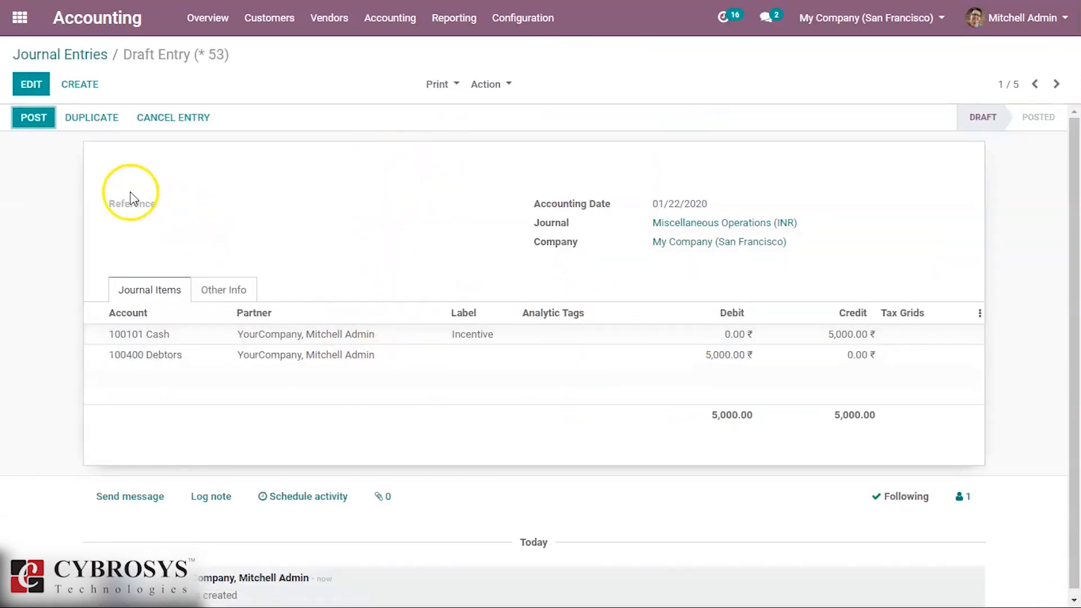
{"action": "left_click", "coordinate": [36, 117]}
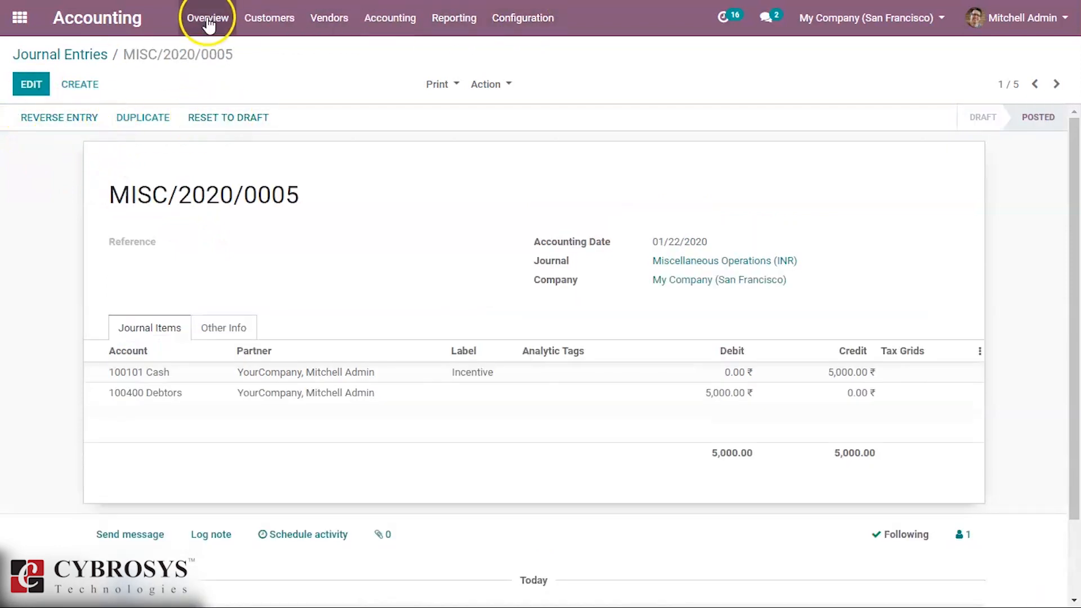
- Switch to CRM and check the payment state of the salespeople's Incentive Calculation records
{"action": "left_click", "coordinate": [44, 11]}
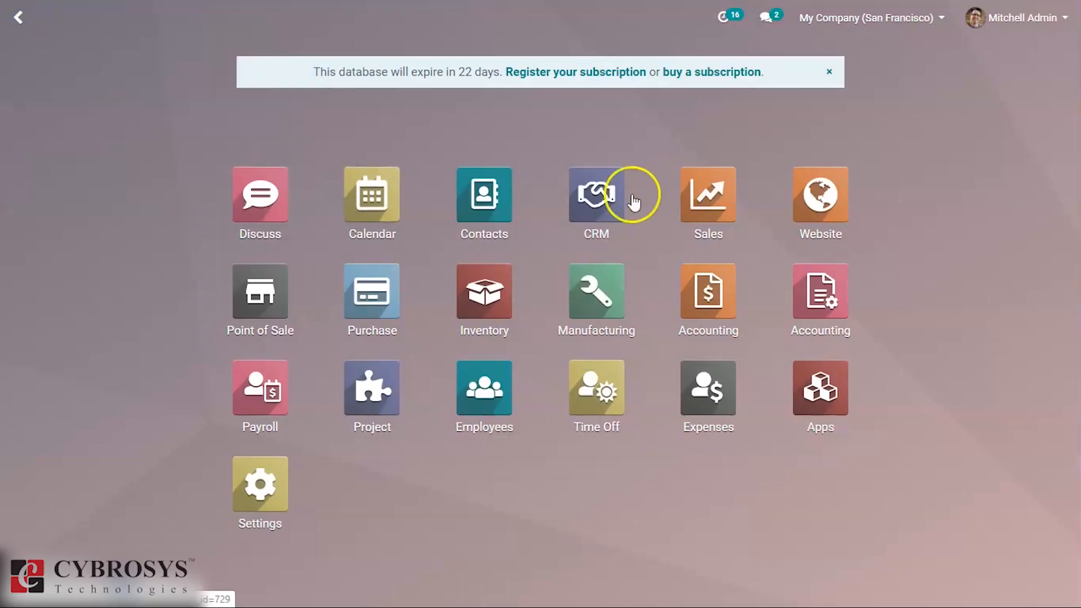
{"action": "left_click", "coordinate": [588, 202]}
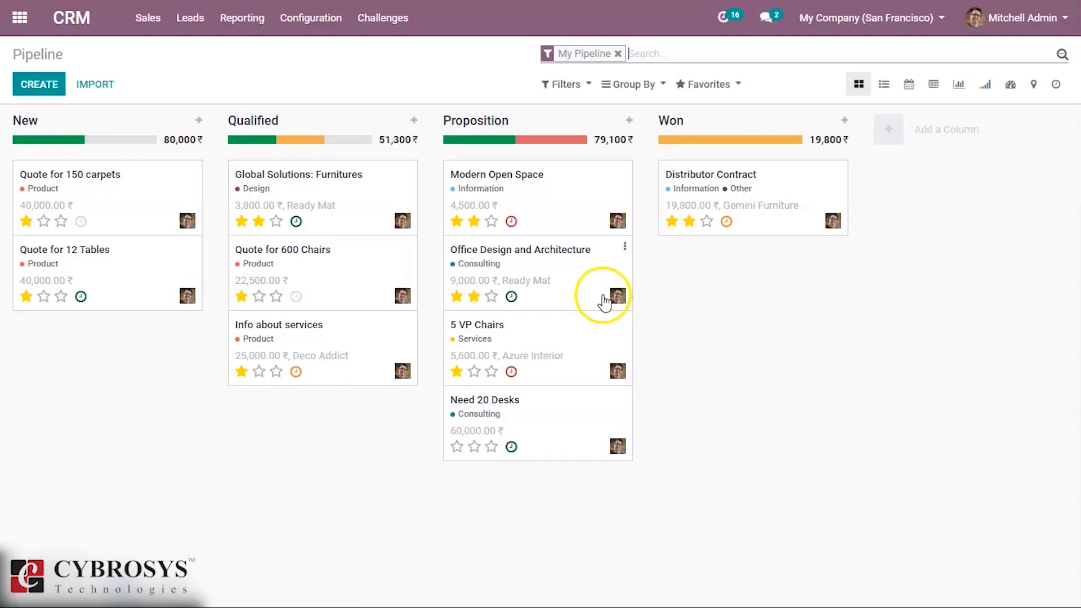
{"action": "left_click", "coordinate": [393, 33]}
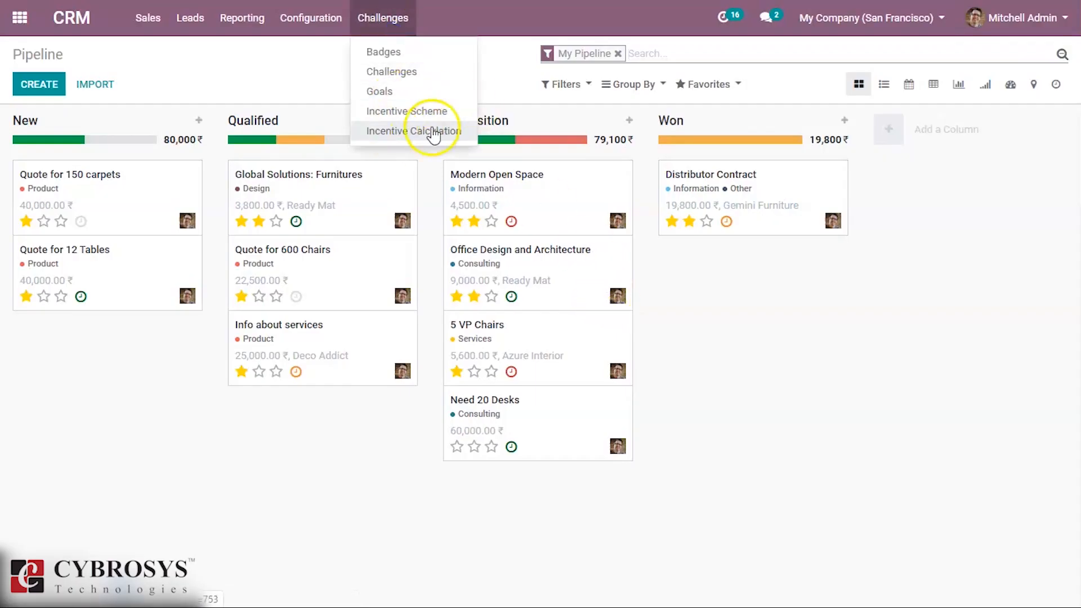
{"action": "left_click", "coordinate": [428, 133]}
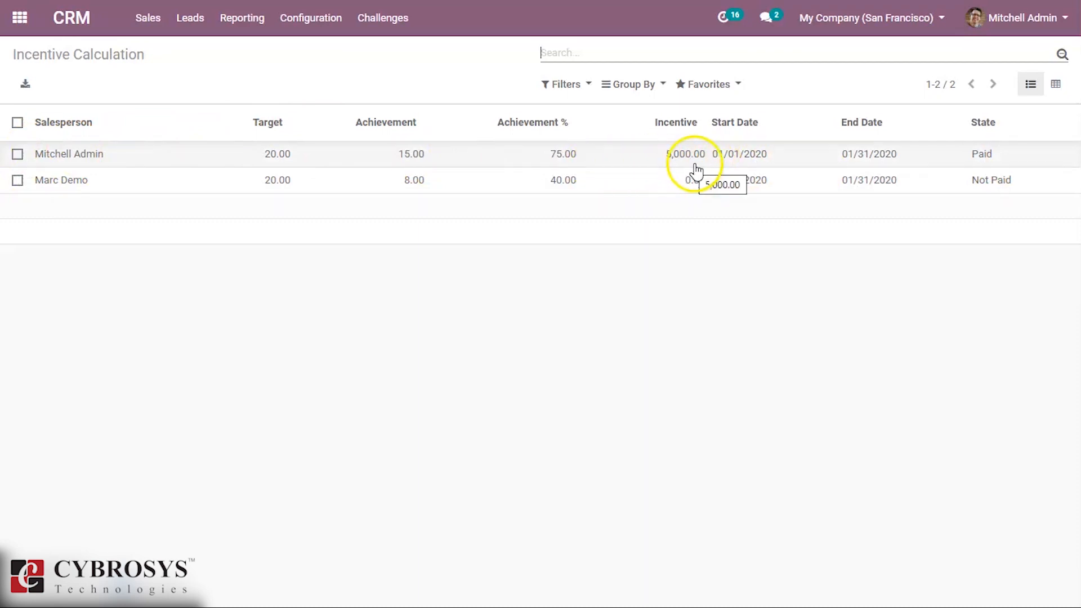
{"action": "left_click", "coordinate": [311, 18]}
{"action": "left_click", "coordinate": [326, 242]}
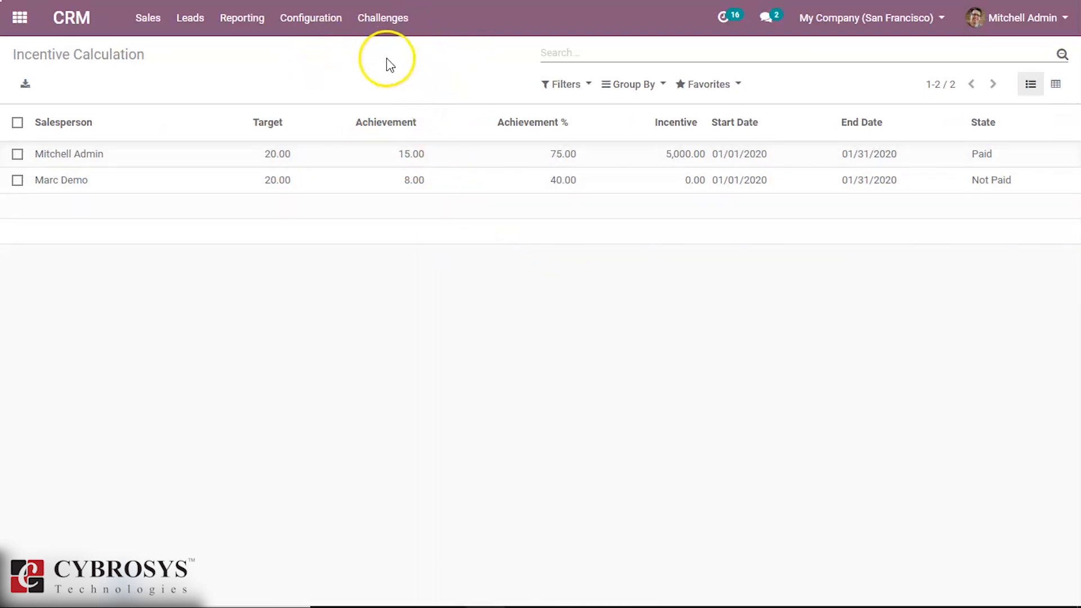
- Deactivate the "new lead creation challege" incentive scheme and save it
{"action": "left_click", "coordinate": [383, 36]}
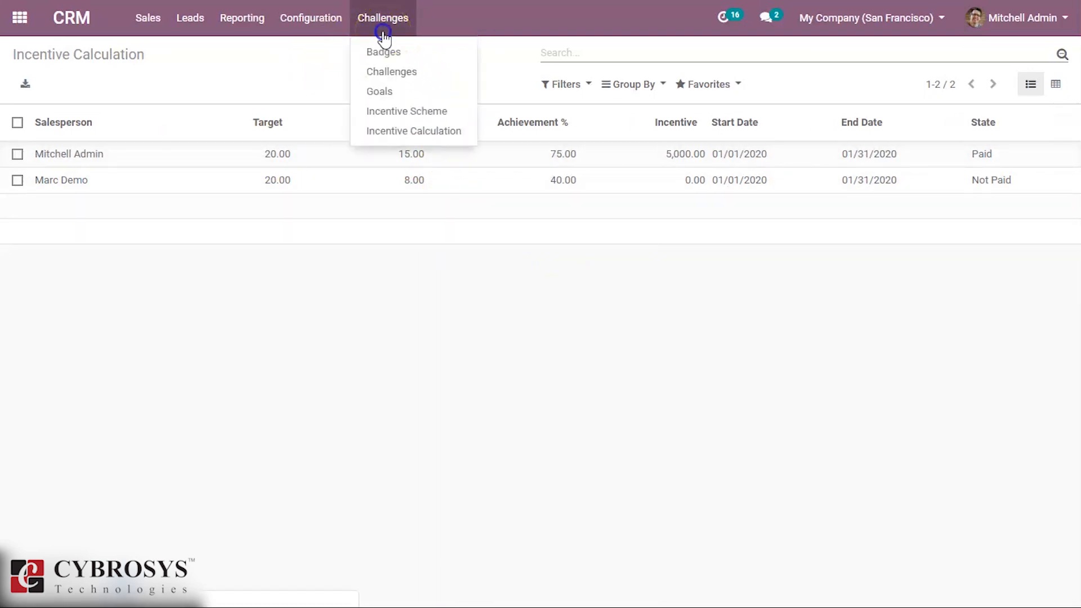
{"action": "left_click", "coordinate": [398, 112]}
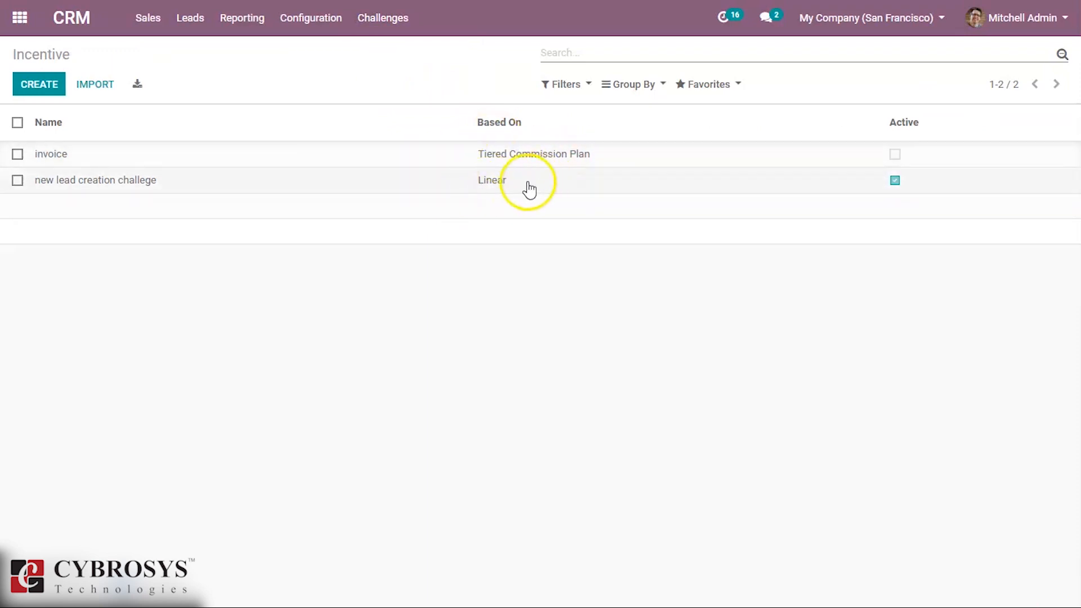
{"action": "left_click", "coordinate": [896, 180]}
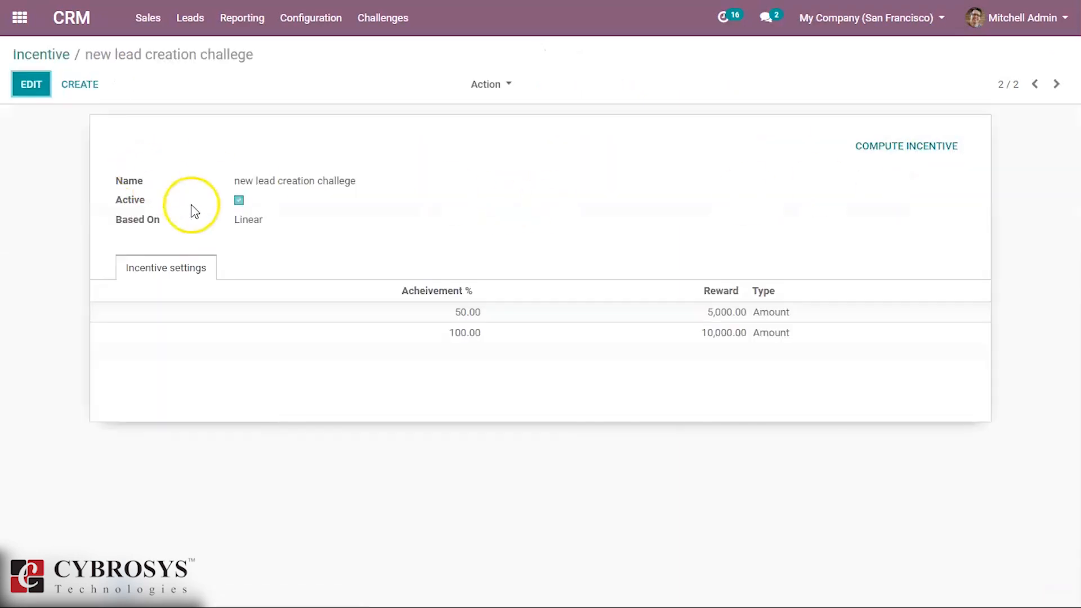
{"action": "left_click", "coordinate": [45, 87]}
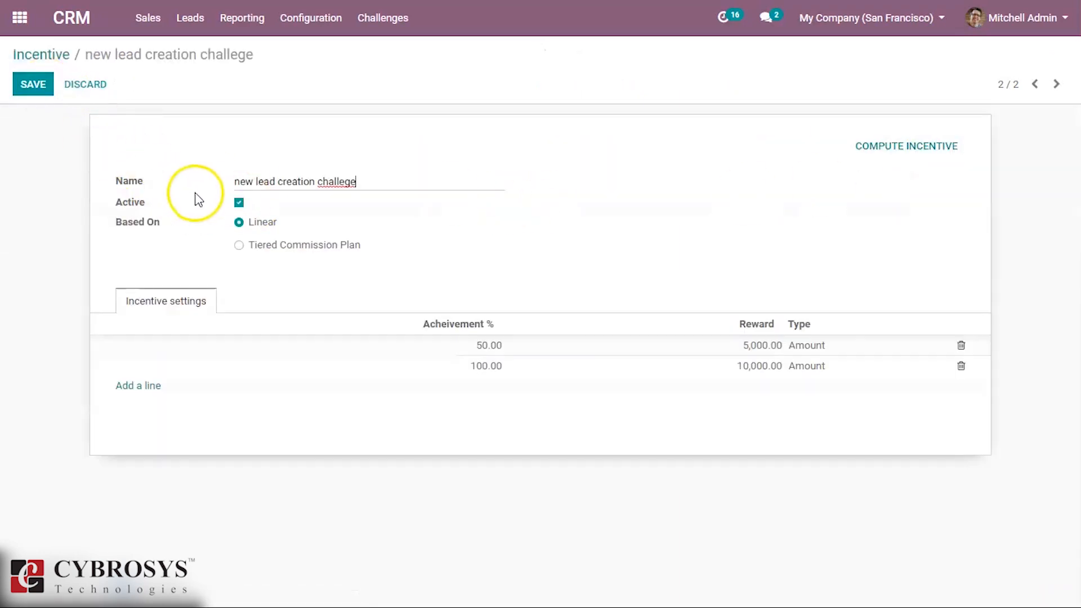
{"action": "left_click", "coordinate": [238, 203]}
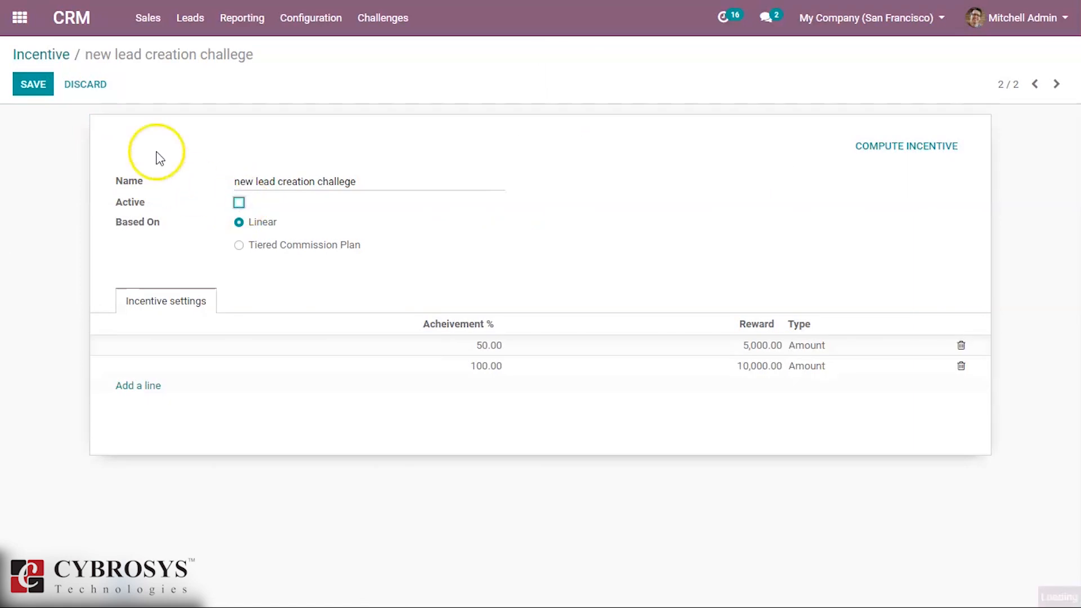
{"action": "left_click", "coordinate": [31, 86]}
- Activate and save the "invoice" scheme based on Tiered Commission Plan, then compute its incentives
{"action": "left_click", "coordinate": [1034, 84]}
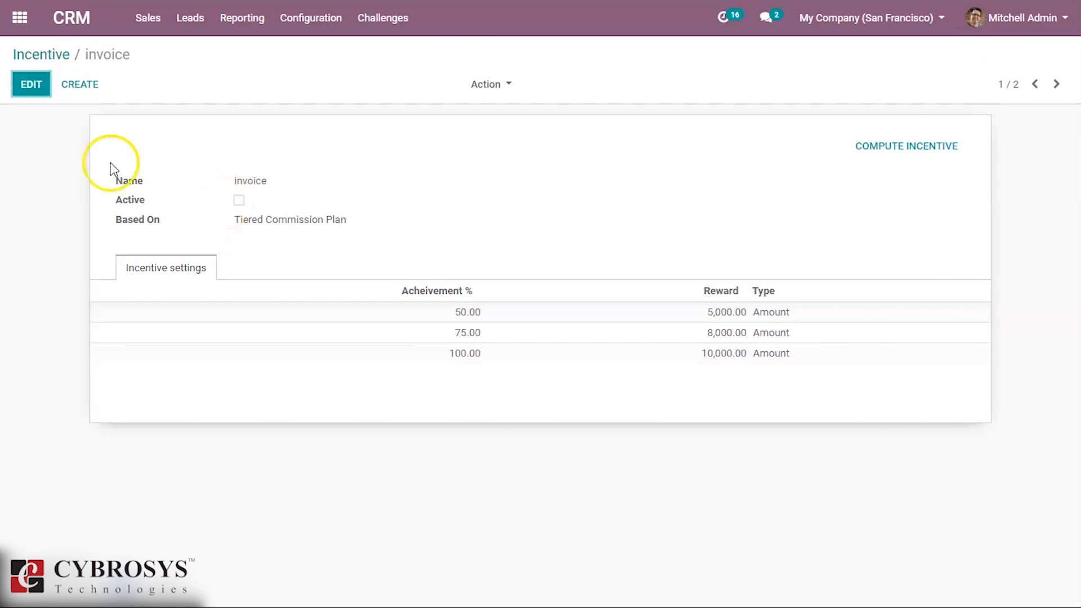
{"action": "left_click", "coordinate": [32, 85]}
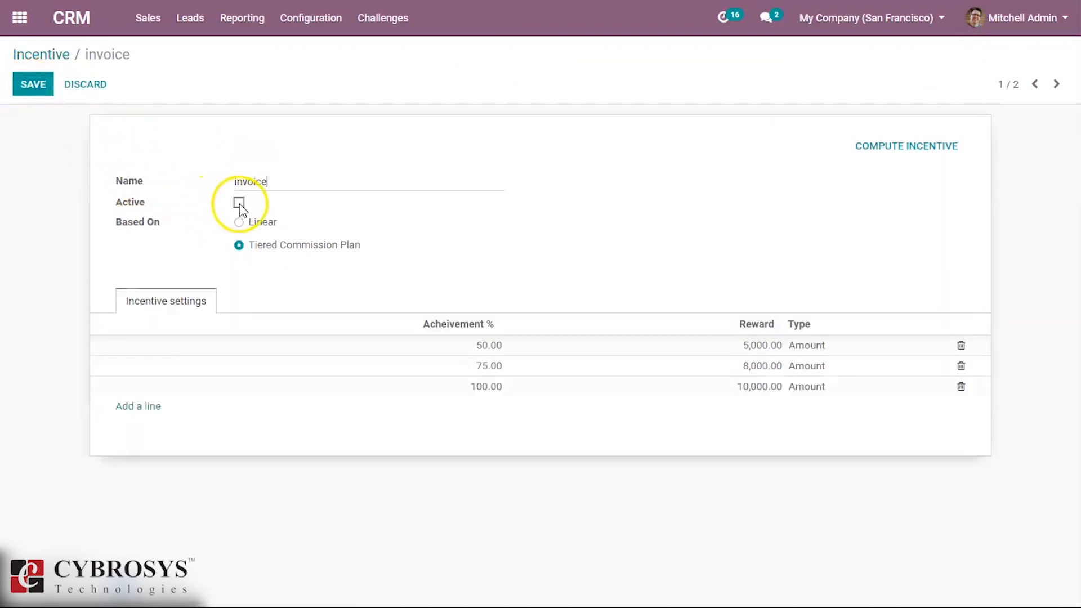
{"action": "left_click", "coordinate": [36, 85]}
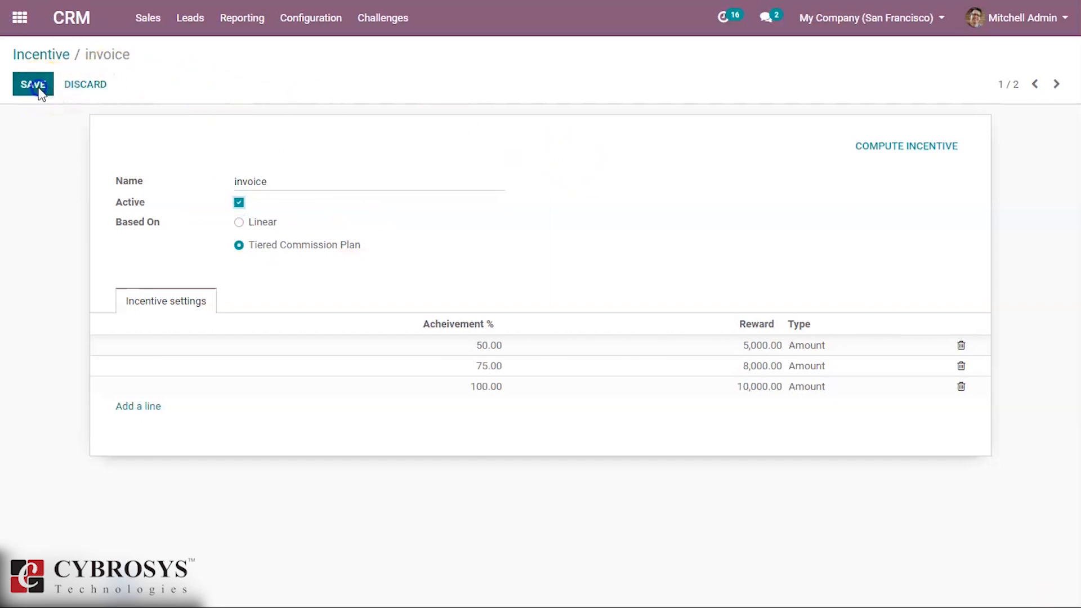
{"action": "left_click", "coordinate": [889, 146]}
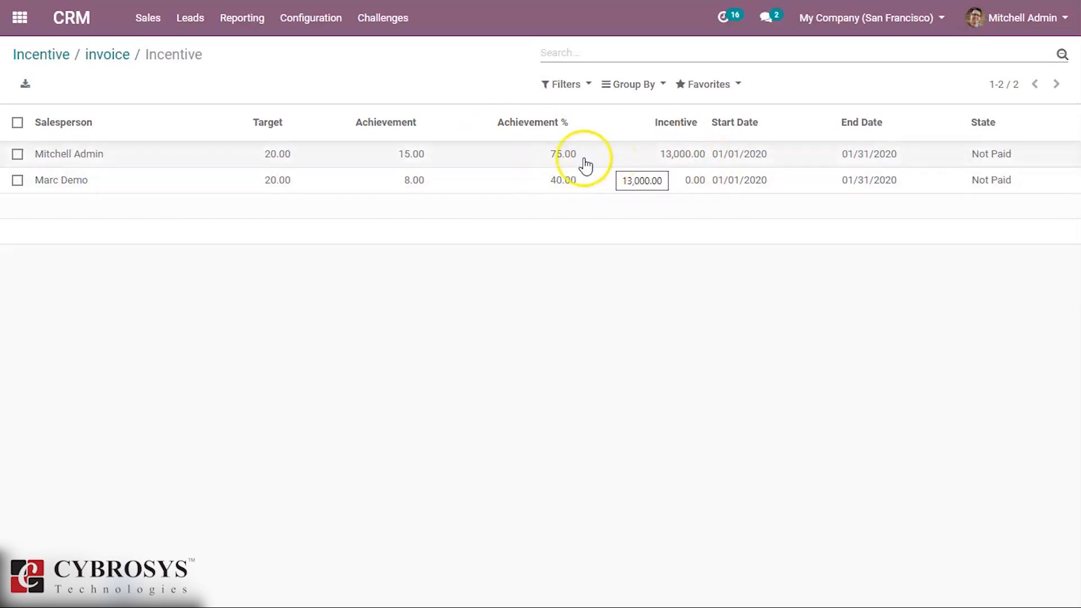
- Set the achievement threshold of the 8,000.00 reward tier in the "invoice" incentive scheme to 60%, save, and recompute its incentives
{"action": "left_click", "coordinate": [397, 27]}
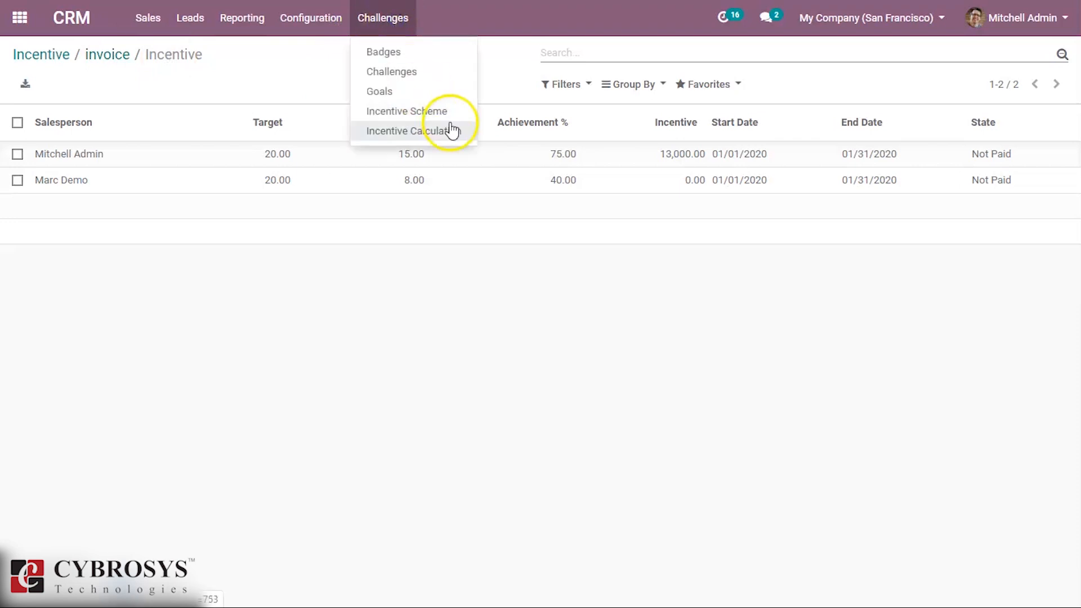
{"action": "left_click", "coordinate": [423, 109]}
{"action": "left_click", "coordinate": [469, 160]}
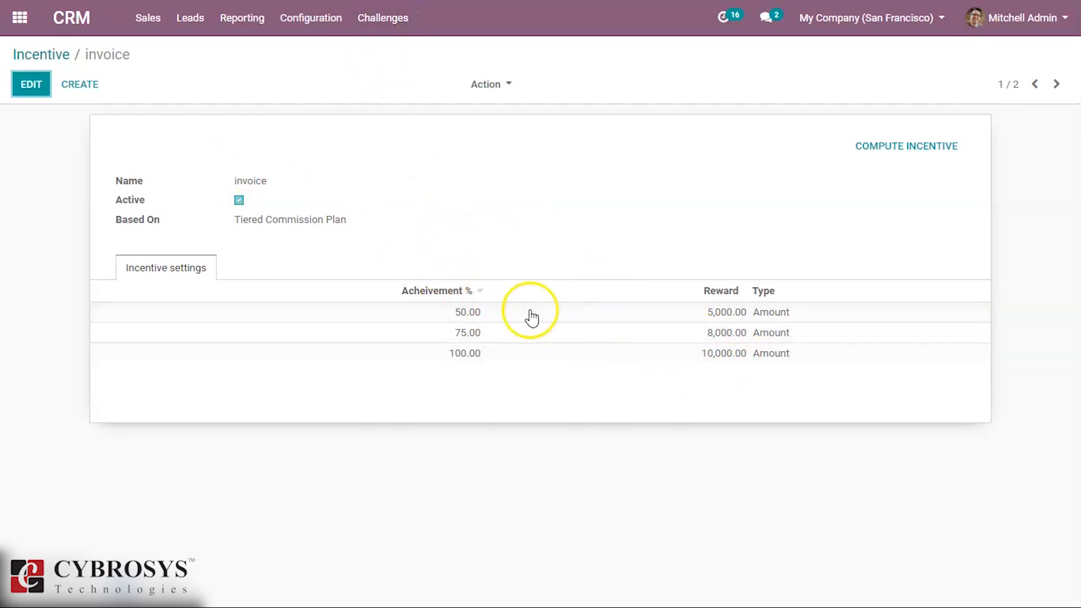
{"action": "left_click", "coordinate": [31, 83]}
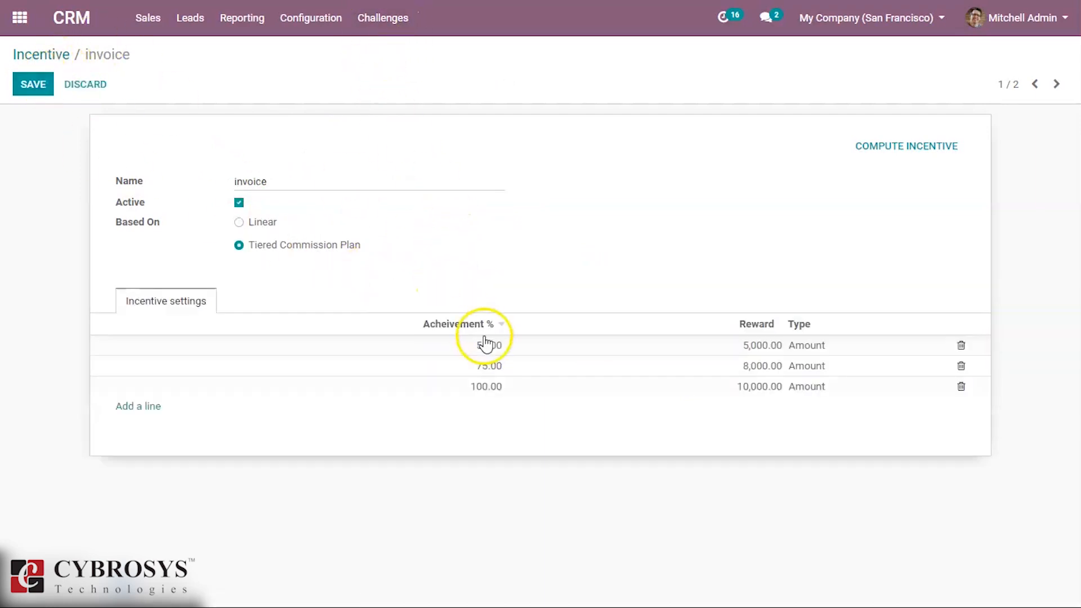
{"action": "left_click", "coordinate": [479, 366]}
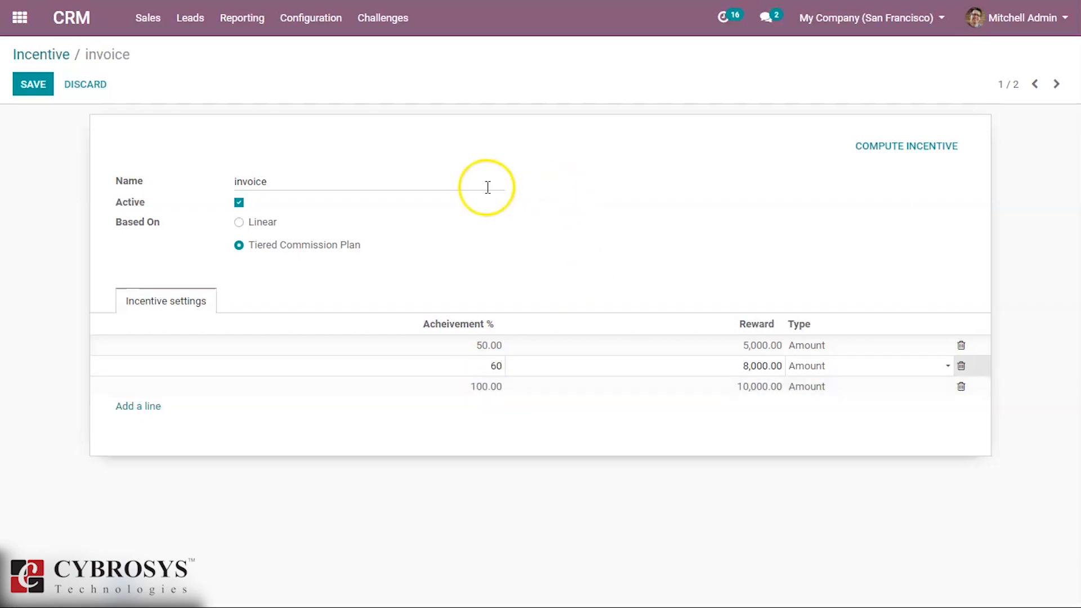
{"action": "left_click", "coordinate": [34, 85]}
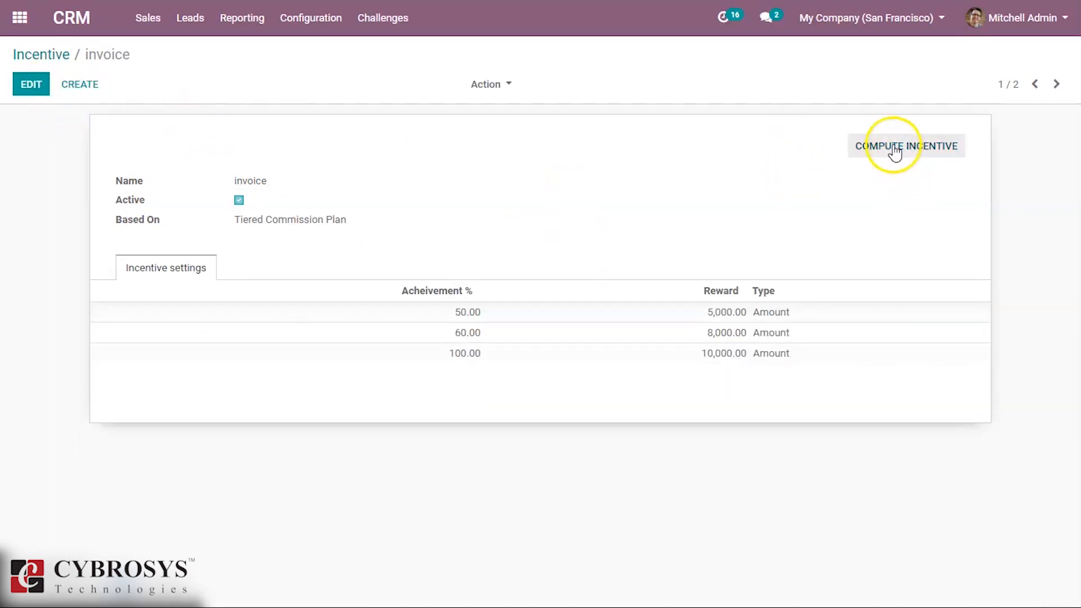
{"action": "left_click", "coordinate": [895, 148]}
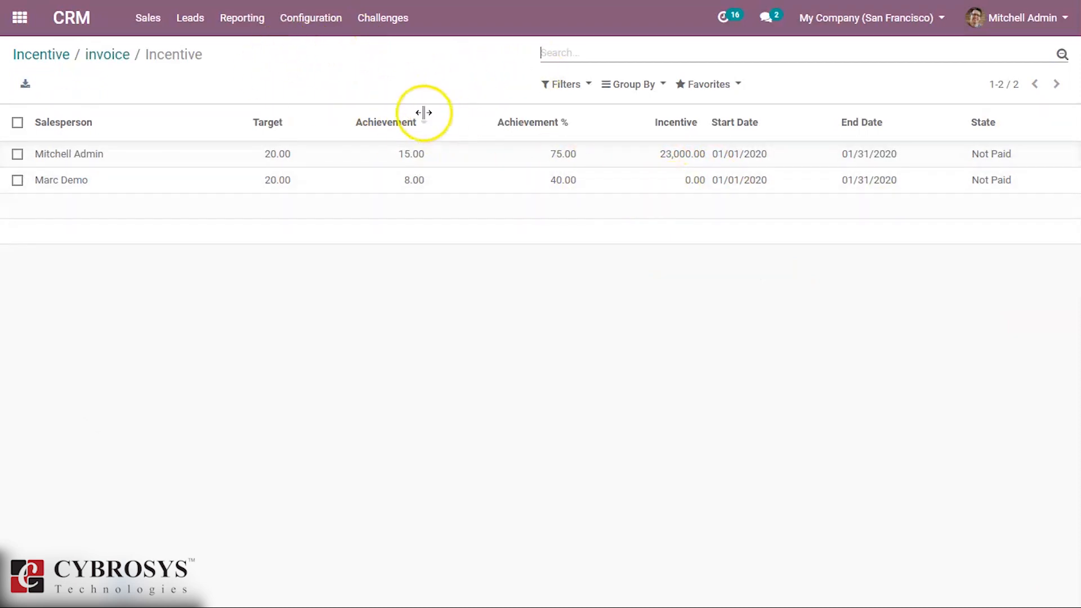
- Reopen the "invoice" incentive scheme to review its commission tiers and compute its incentives again
{"action": "left_click", "coordinate": [367, 19]}
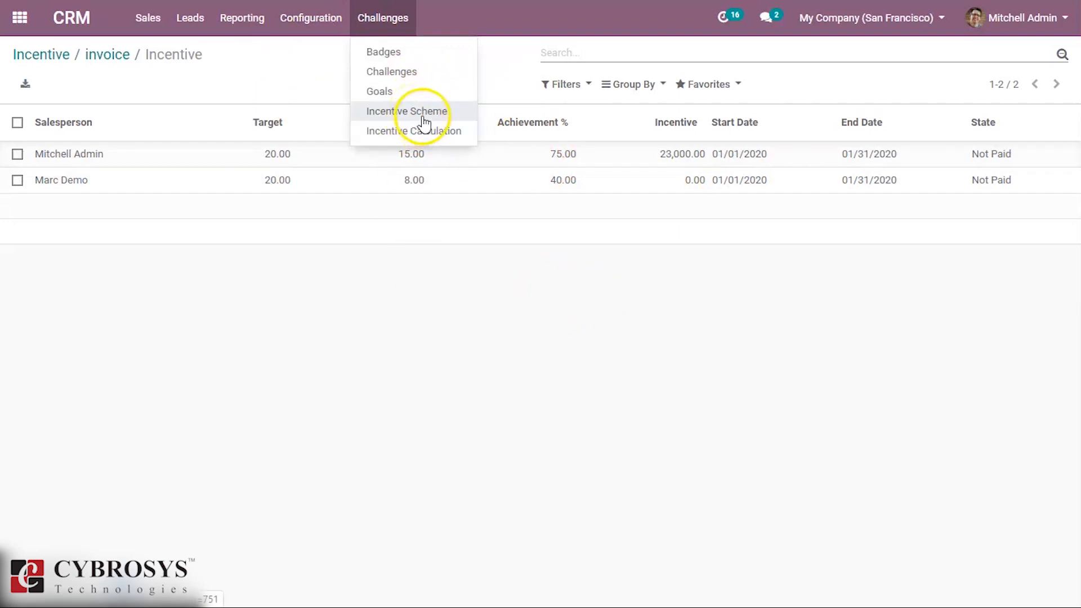
{"action": "left_click", "coordinate": [423, 117]}
{"action": "left_click", "coordinate": [471, 157]}
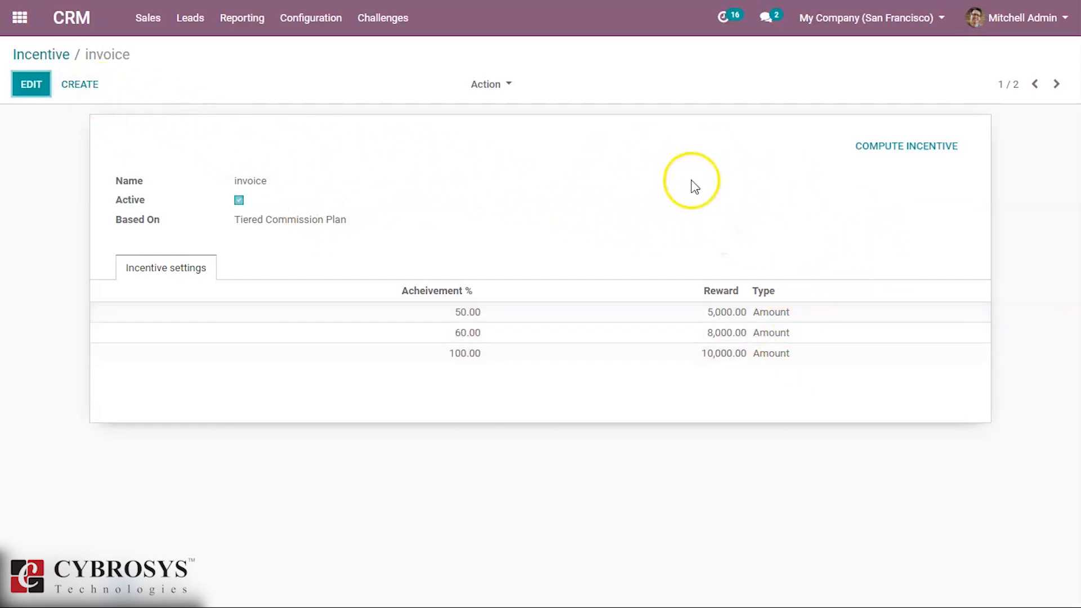
{"action": "left_click", "coordinate": [896, 153]}
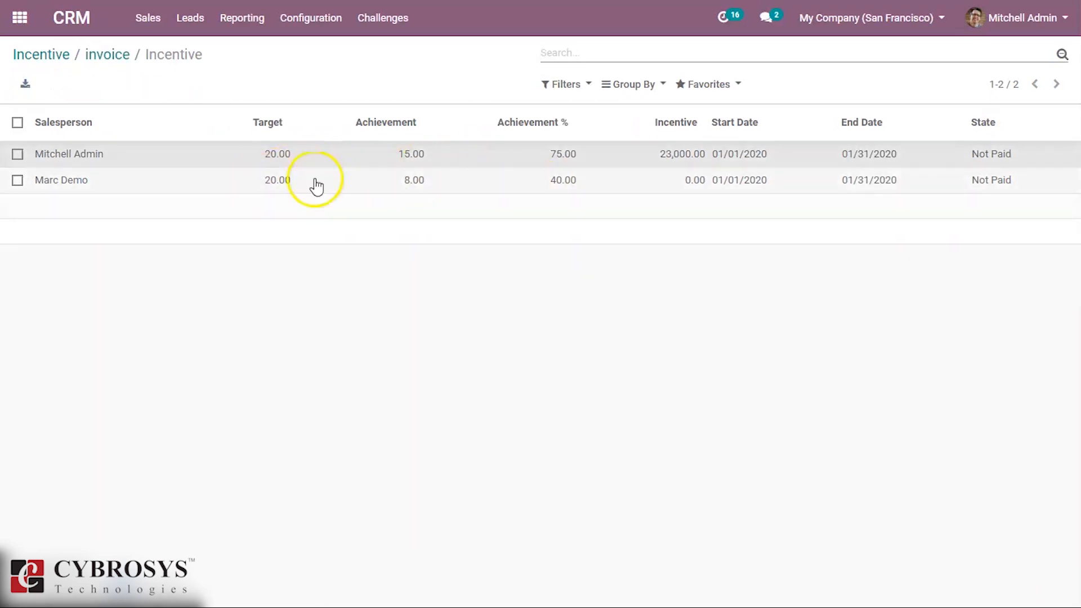
{"action": "left_click", "coordinate": [394, 23]}
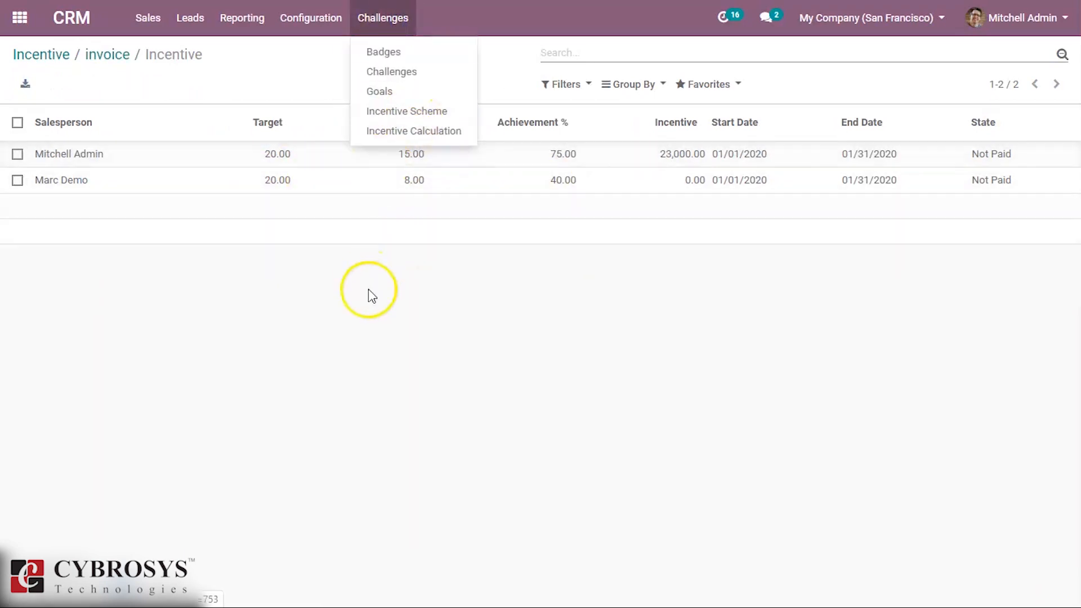